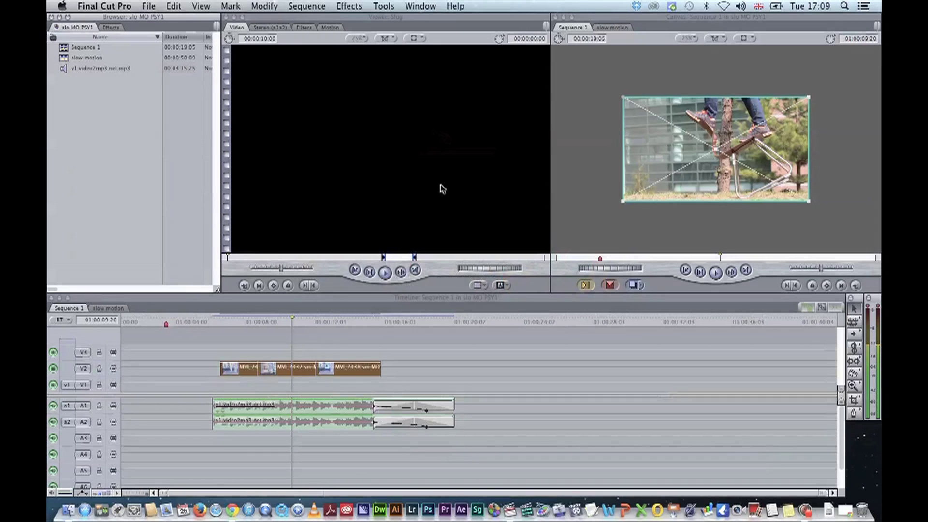
# Scrub Sequence 1's playhead around 01:00:09–01:00:10 to review the V2 slow-motion clips
pyautogui.click(292, 338)
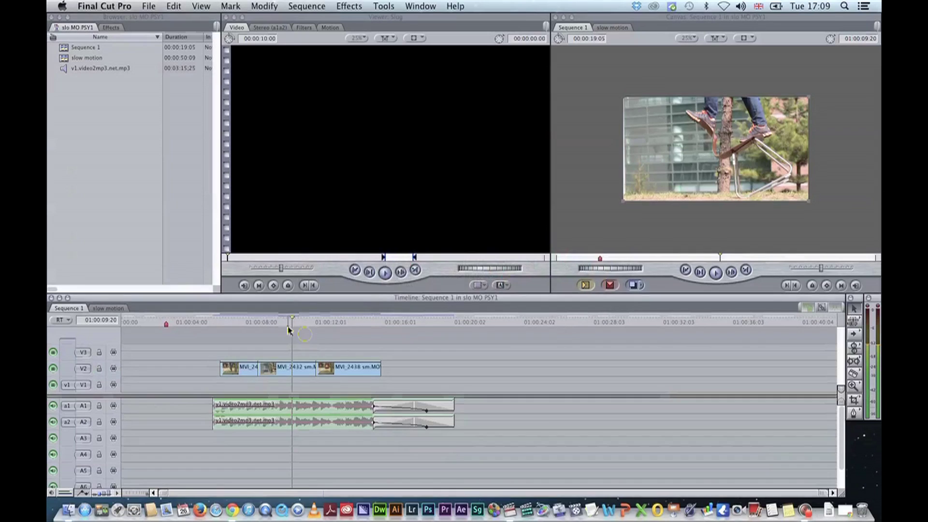
pyautogui.click(291, 321)
pyautogui.click(292, 321)
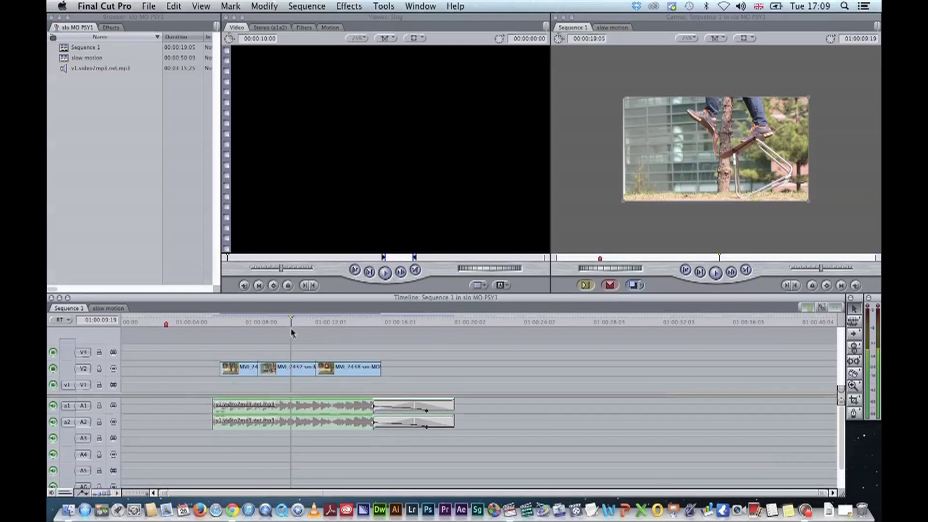
pyautogui.moveTo(289, 326); pyautogui.dragTo(289, 325)
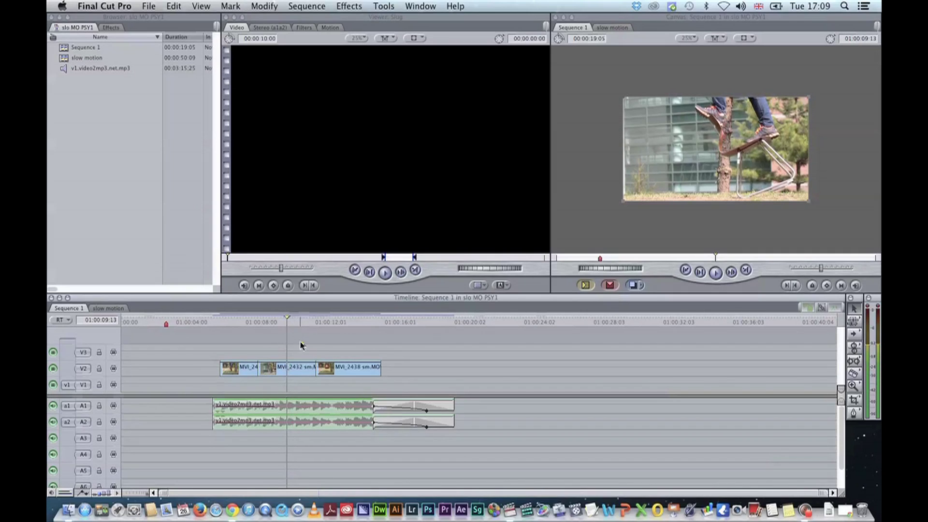
pyautogui.moveTo(371, 350); pyautogui.dragTo(252, 367)
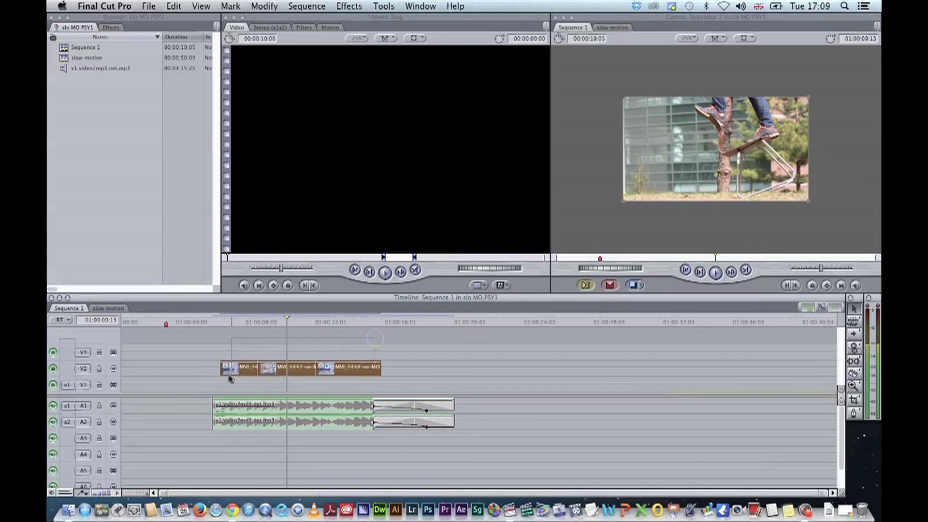
pyautogui.click(277, 333)
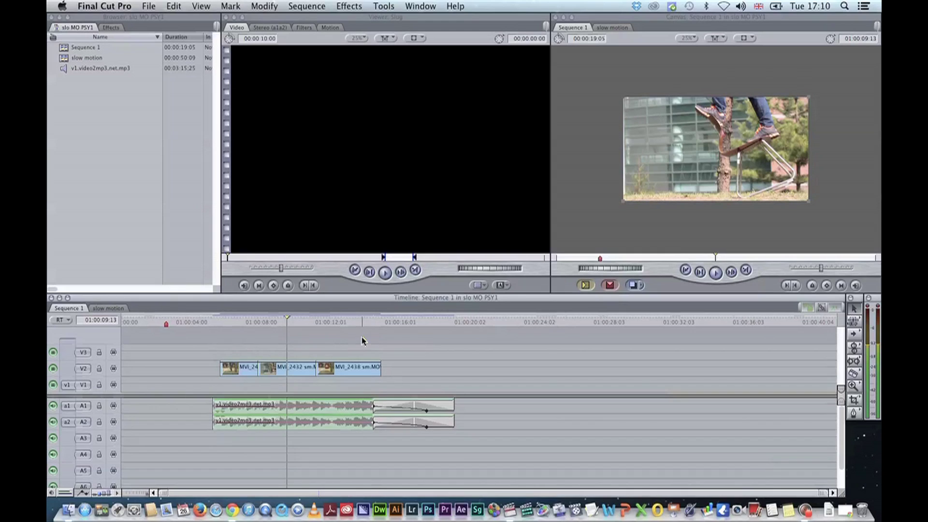
pyautogui.moveTo(280, 322)
pyautogui.mouseDown()
pyautogui.moveTo(357, 322)
pyautogui.moveTo(274, 323)
pyautogui.mouseUp()
pyautogui.click(298, 325)
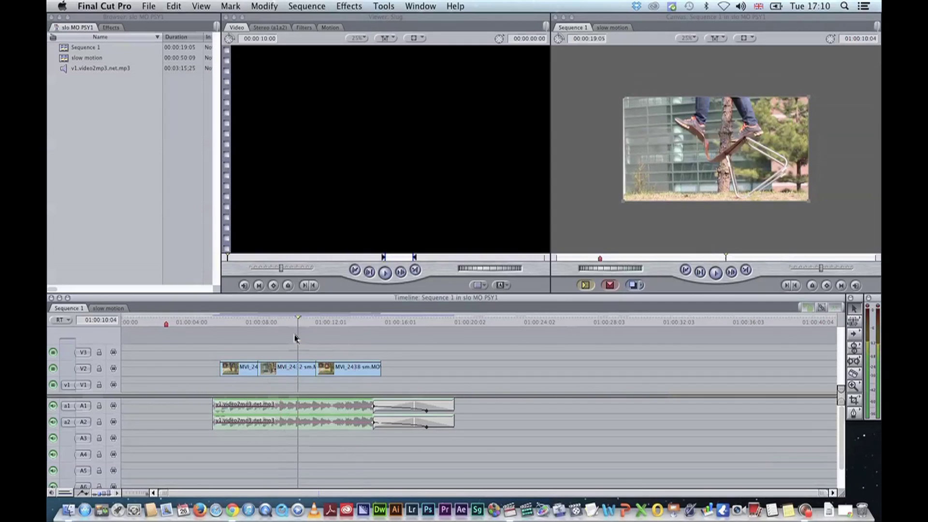
pyautogui.moveTo(283, 325); pyautogui.dragTo(298, 324)
# In Finder, select MVI_2432.MOV in the SLOW MOTION folder and launch Cinema Tools
pyautogui.press('super+Tab')
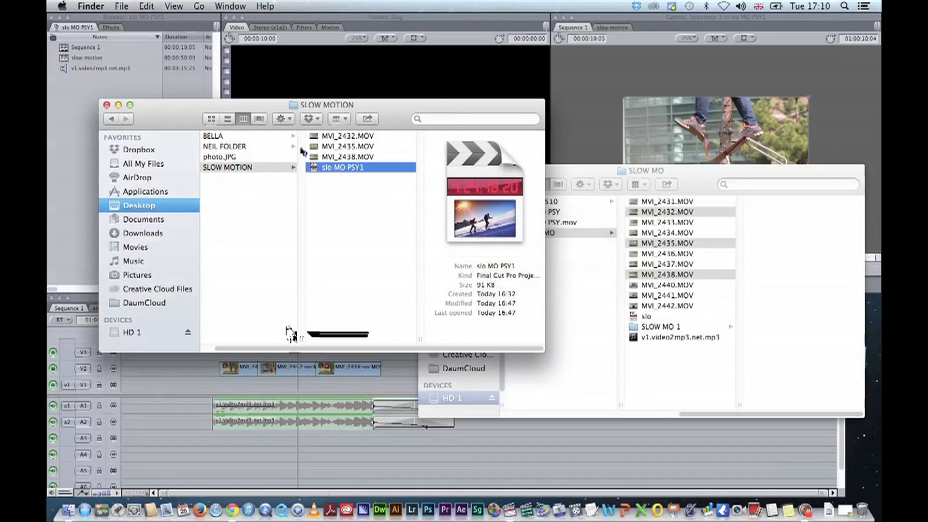
pyautogui.click(401, 110)
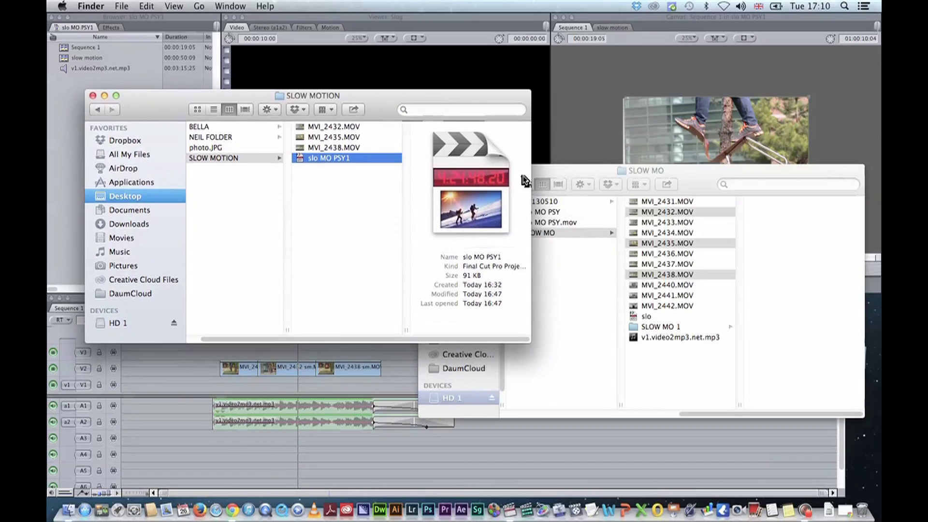
pyautogui.moveTo(338, 126); pyautogui.dragTo(374, 151)
pyautogui.keyDown('shift'); pyautogui.click(374, 151); pyautogui.keyUp('shift')
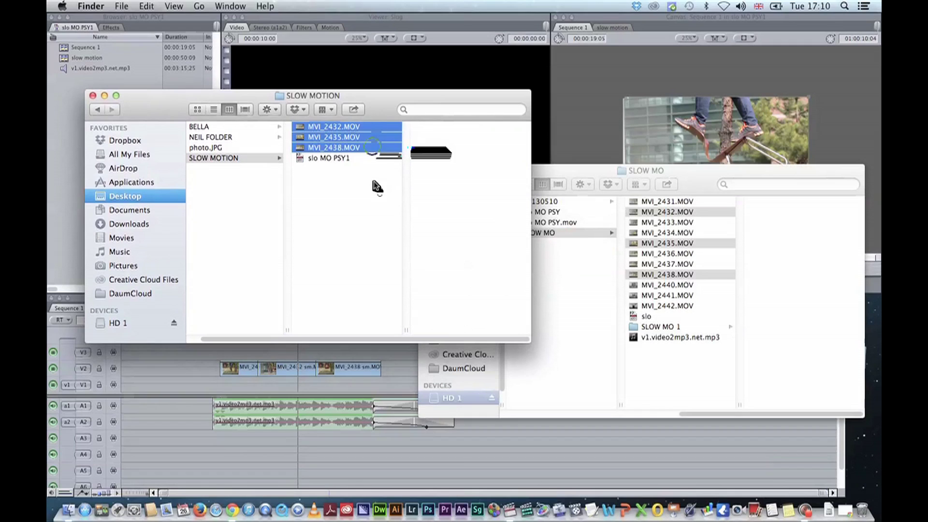
pyautogui.click(370, 125)
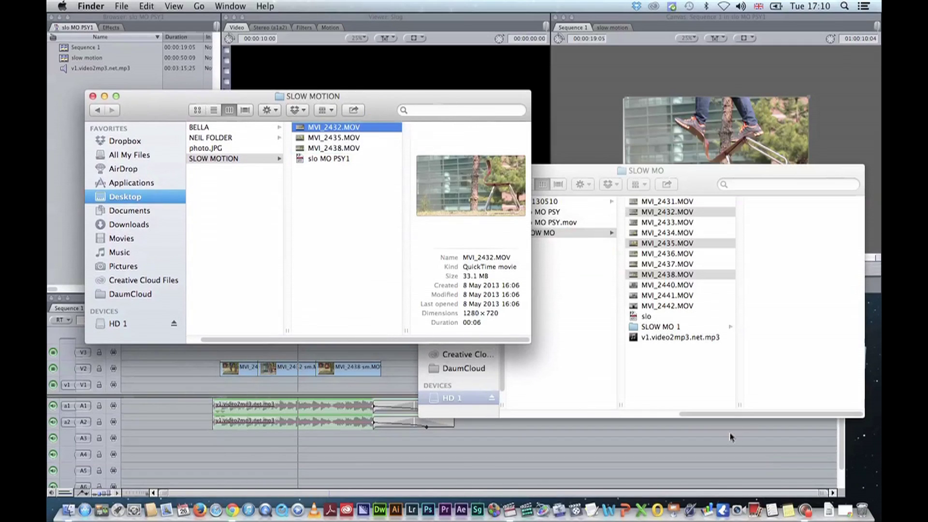
pyautogui.click(575, 510)
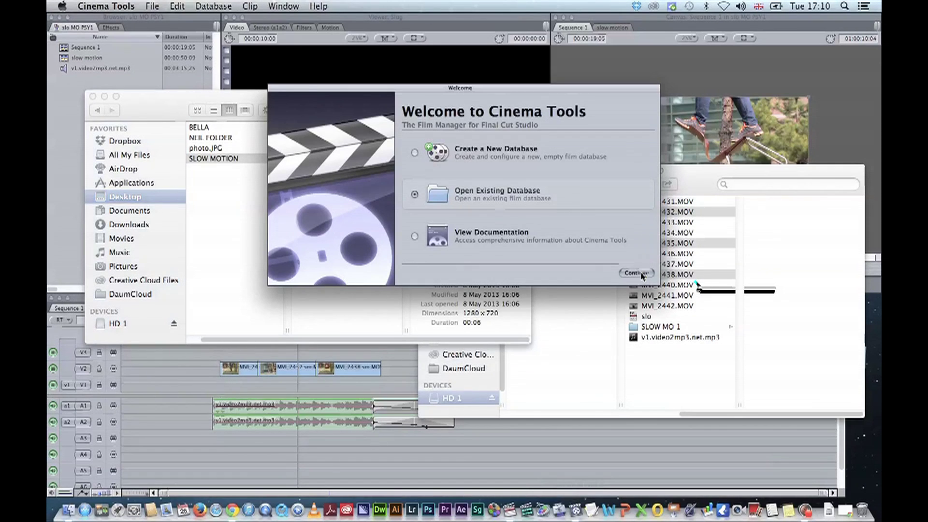
# Skip the Cinema Tools welcome and database prompts and open MVI_2432.MOV as a clip
pyautogui.click(637, 274)
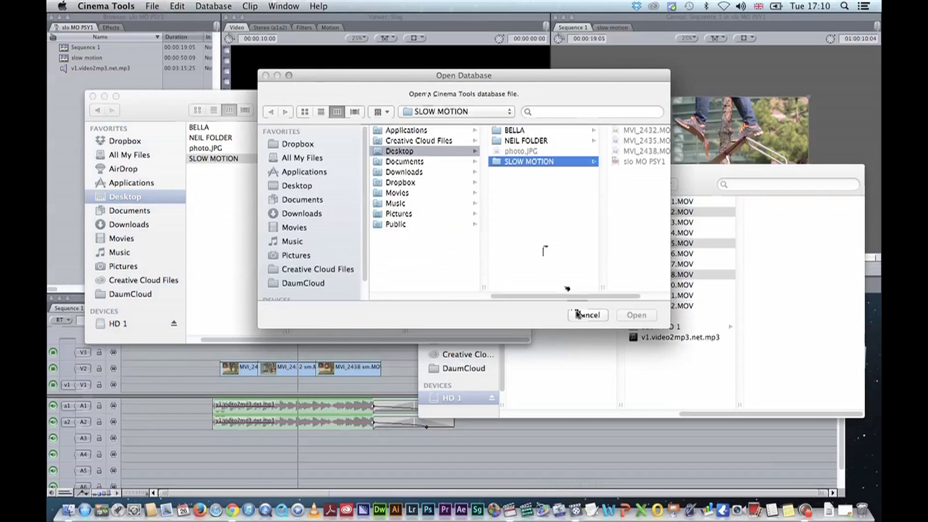
pyautogui.click(578, 315)
pyautogui.click(153, 6)
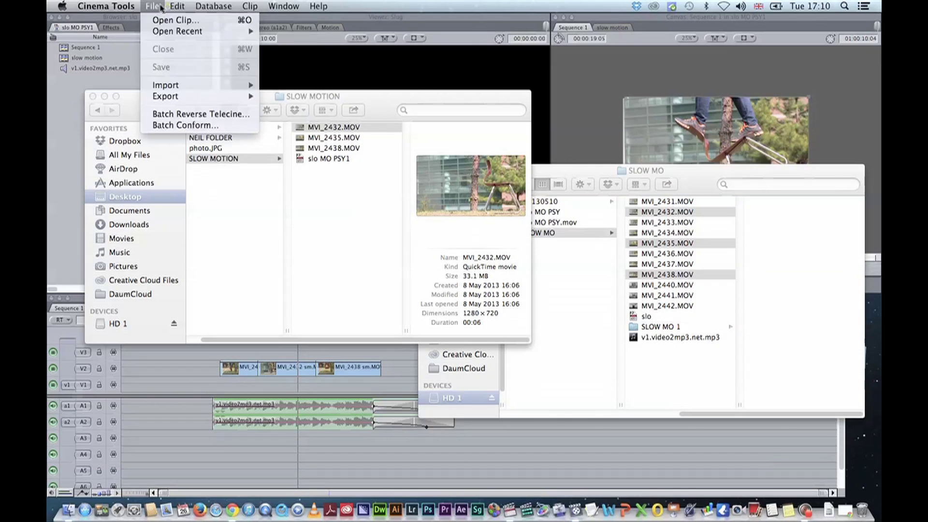
pyautogui.click(189, 21)
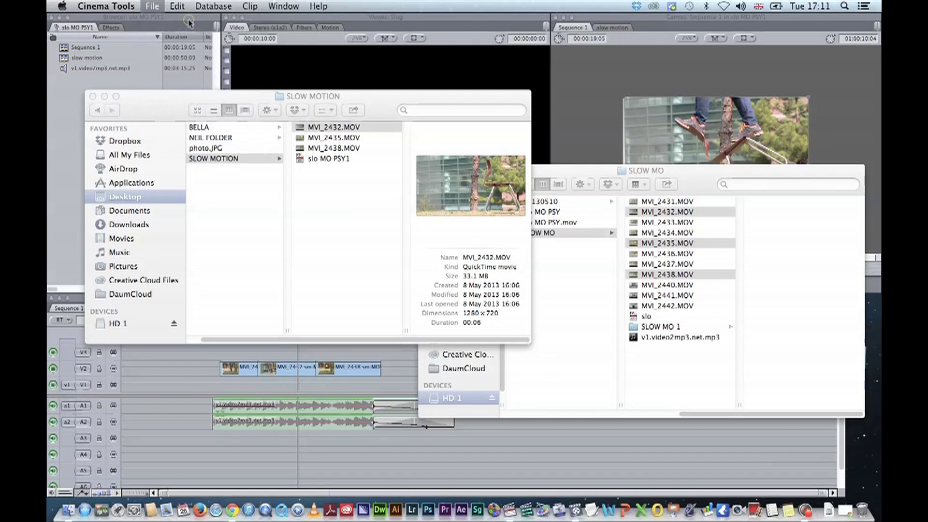
pyautogui.click(531, 130)
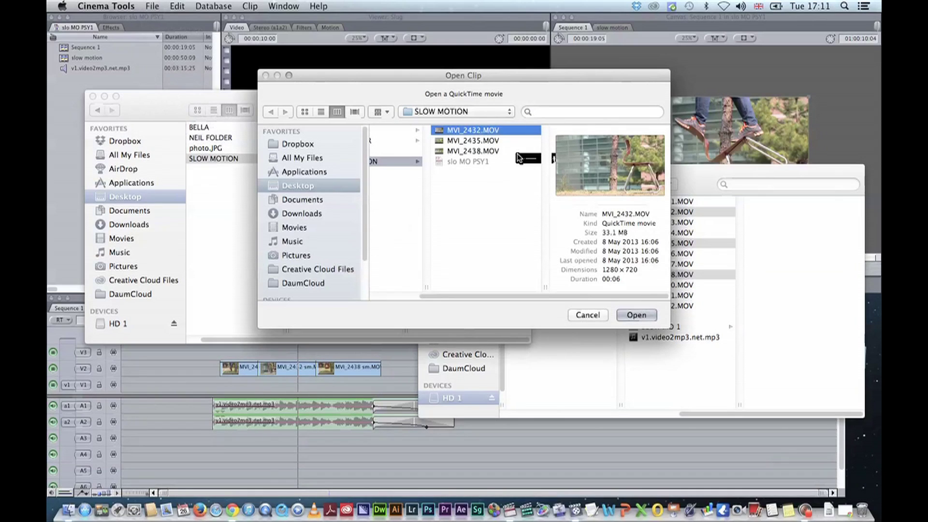
pyautogui.click(636, 315)
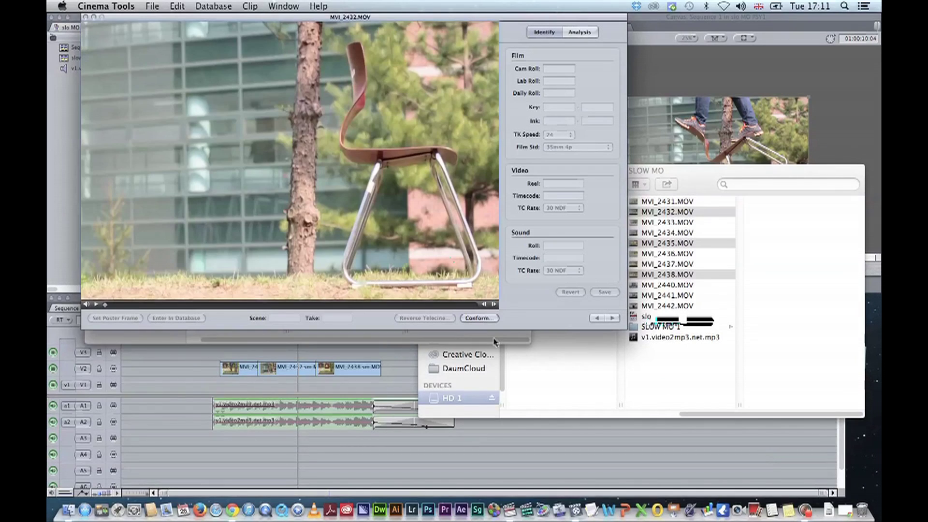
# Set up the Conform dialog to convert the clip from 59.94 fps to 24.0 fps
pyautogui.click(481, 318)
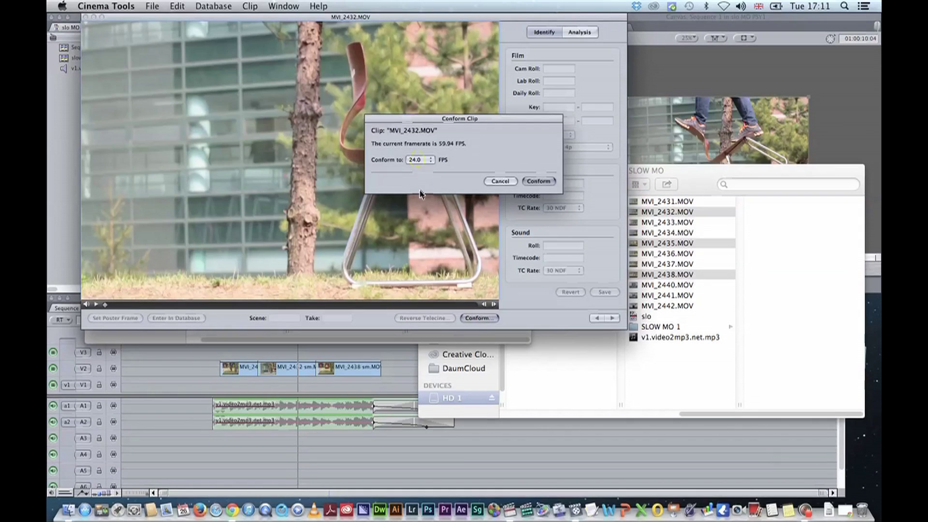
pyautogui.click(420, 160)
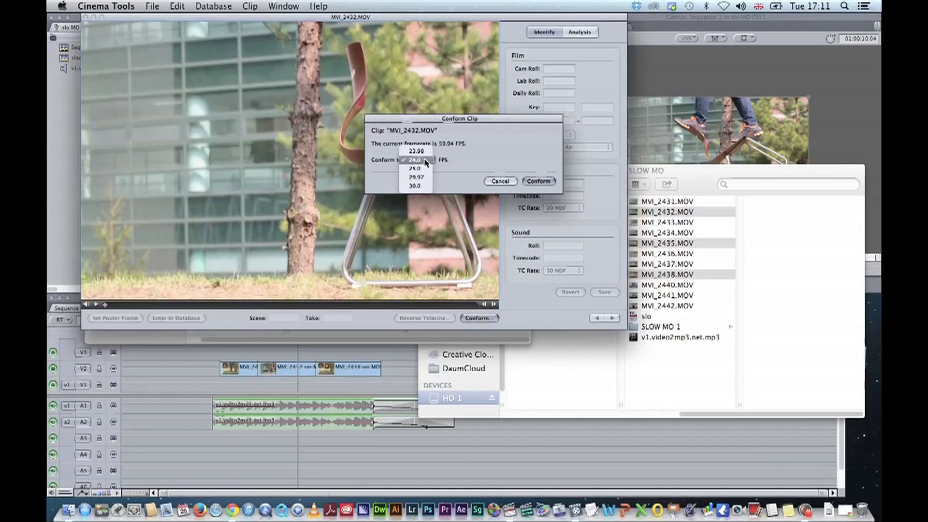
pyautogui.click(521, 141)
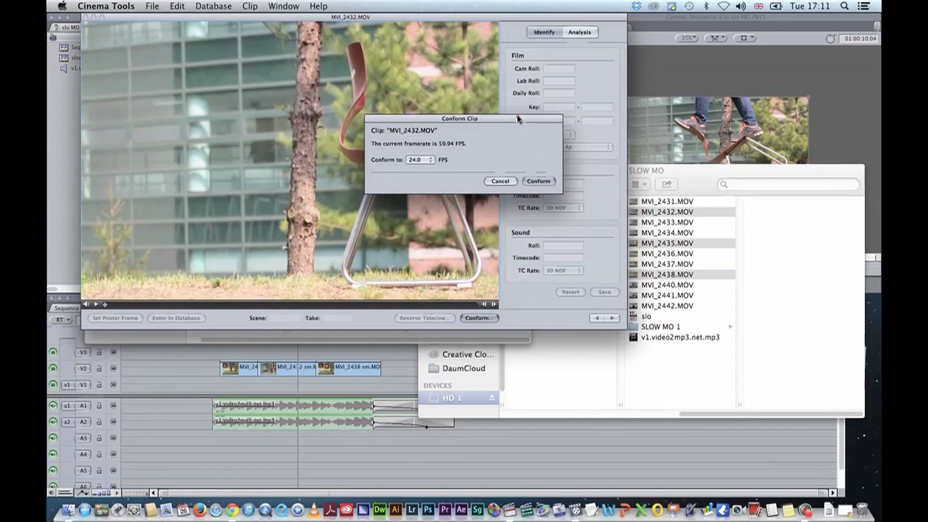
pyautogui.moveTo(517, 119); pyautogui.dragTo(434, 138)
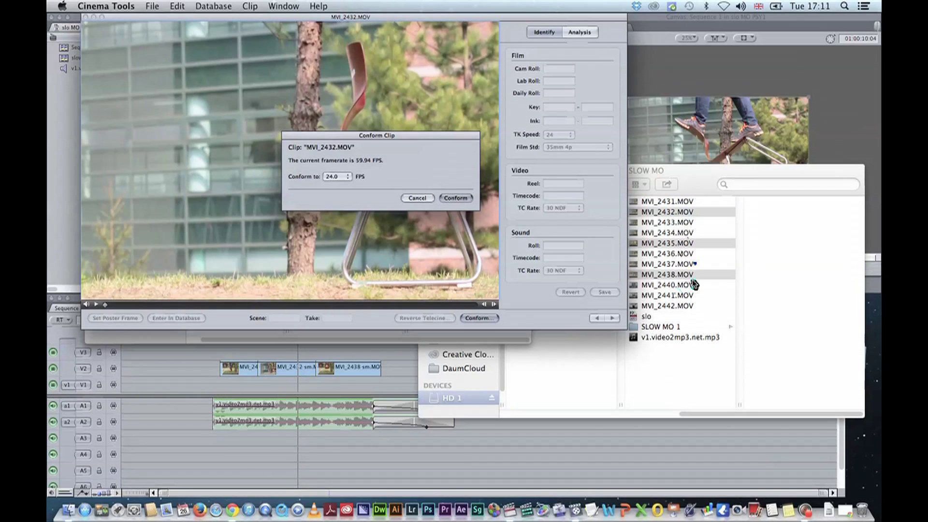
# Conform MVI_2432.MOV to 24 fps, then open MVI_2435.MOV and conform it to 24 fps
pyautogui.click(455, 197)
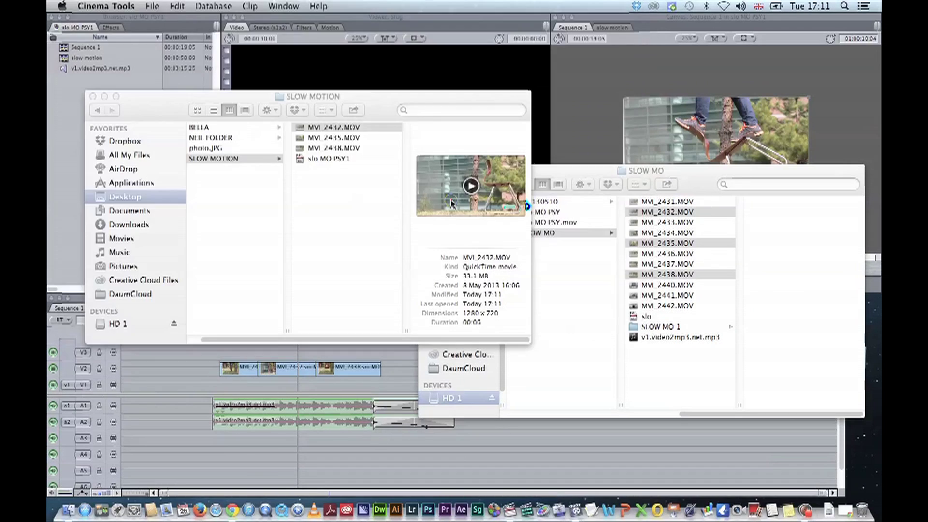
pyautogui.click(152, 6)
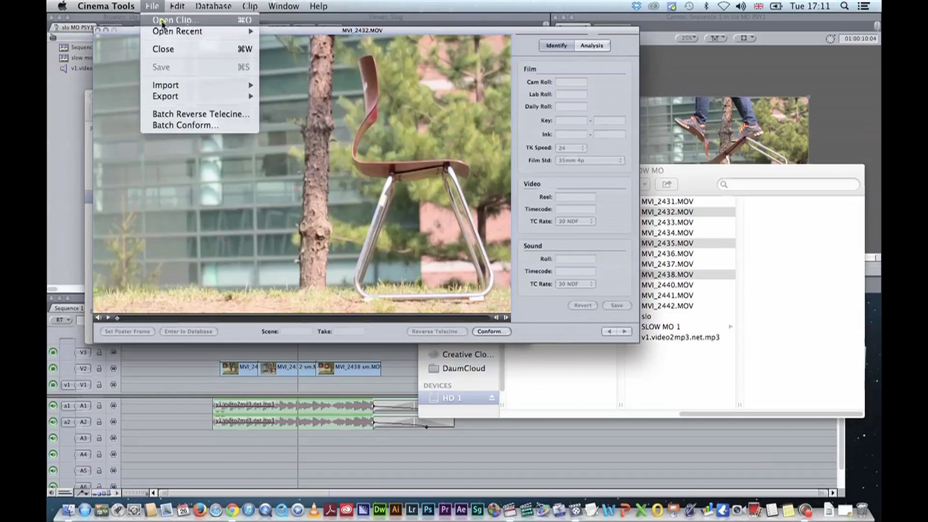
pyautogui.click(164, 21)
pyautogui.click(514, 141)
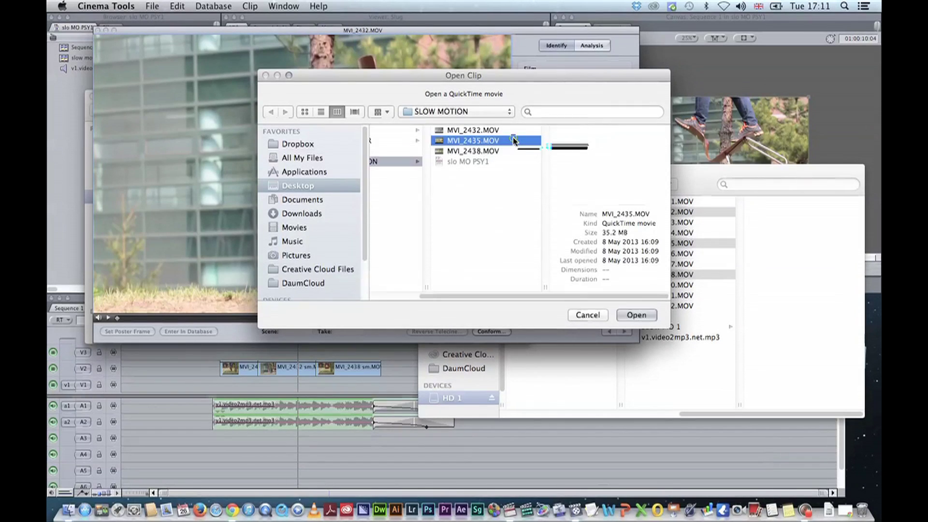
pyautogui.click(636, 315)
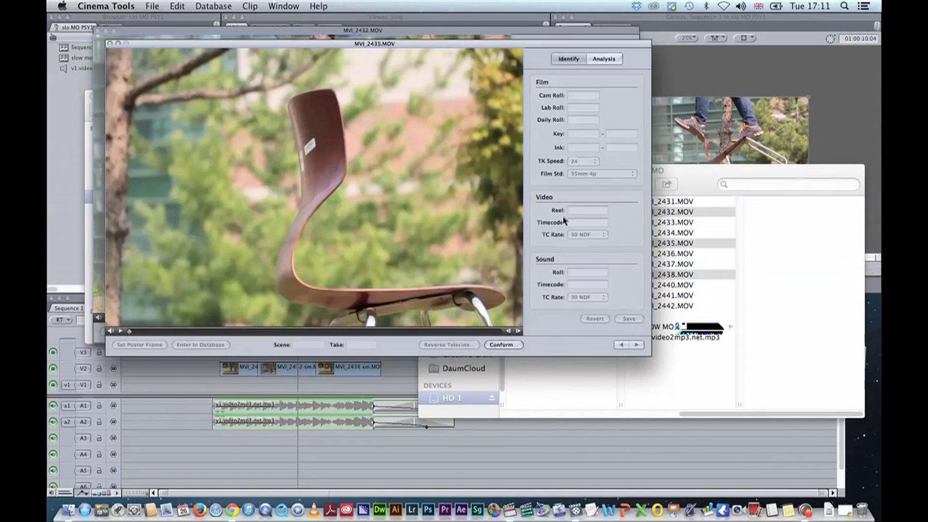
pyautogui.click(503, 345)
pyautogui.click(539, 183)
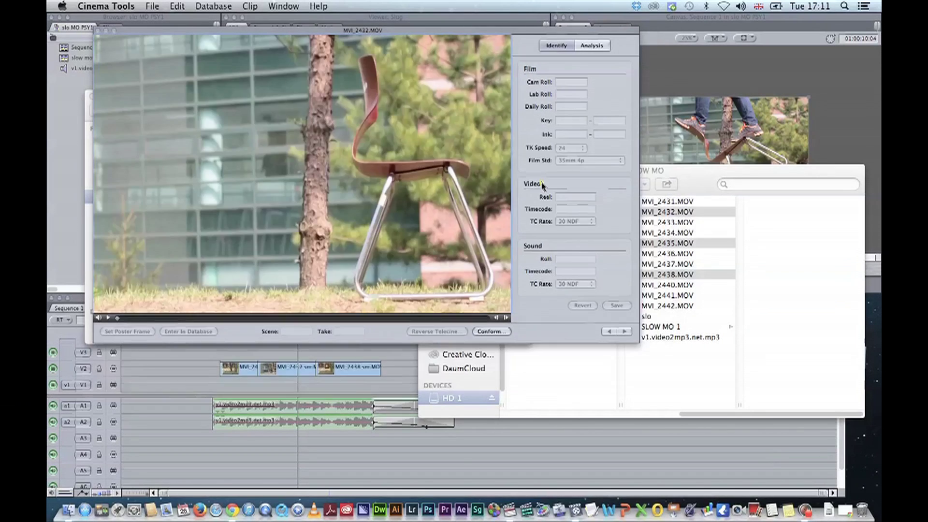
# Open MVI_2438.MOV in Cinema Tools and conform it to 24 fps
pyautogui.click(177, 6)
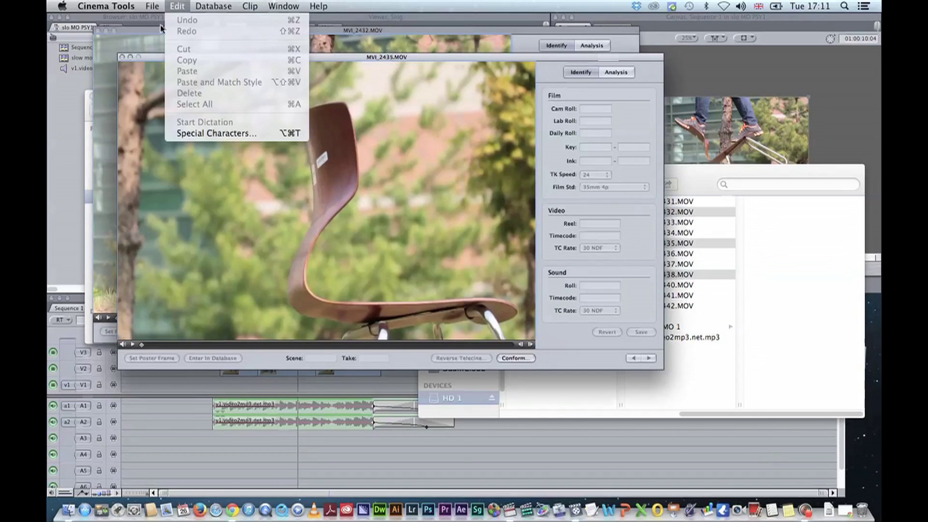
pyautogui.moveTo(153, 6)
pyautogui.click(162, 21)
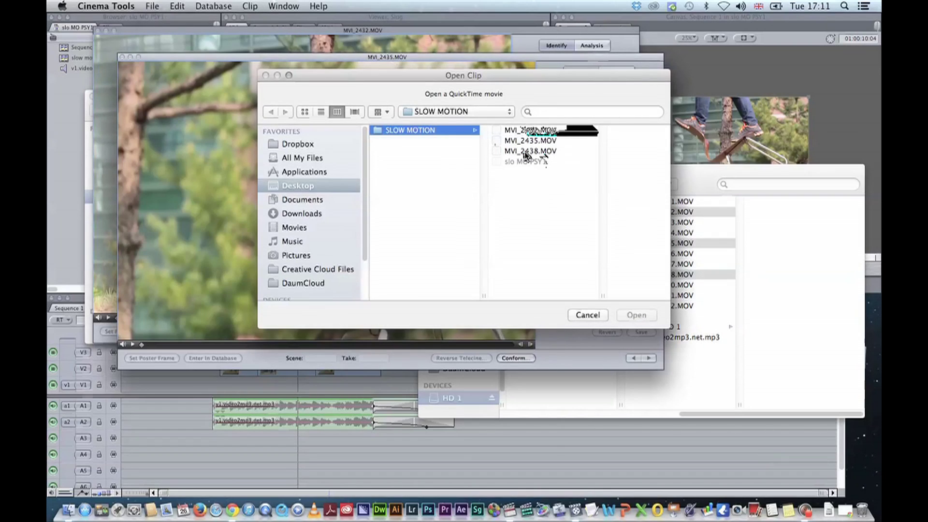
pyautogui.click(528, 154)
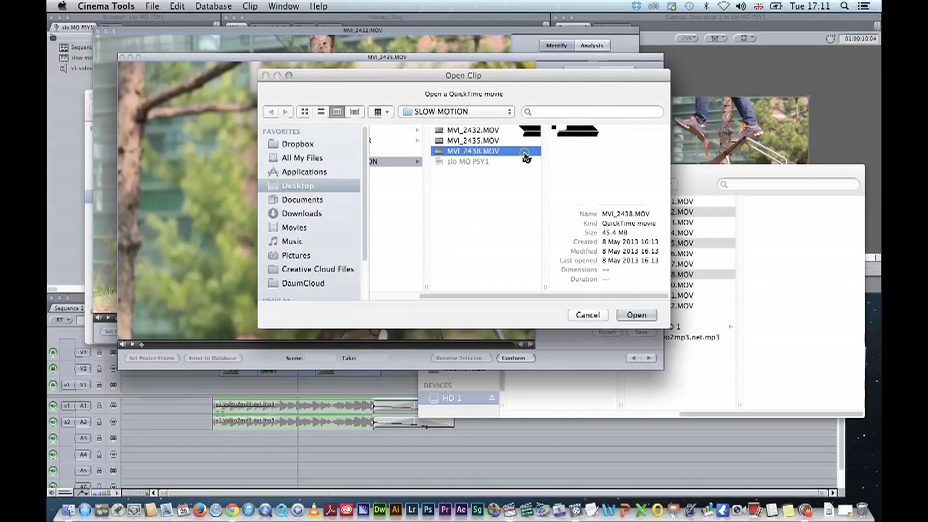
pyautogui.click(637, 315)
pyautogui.click(528, 371)
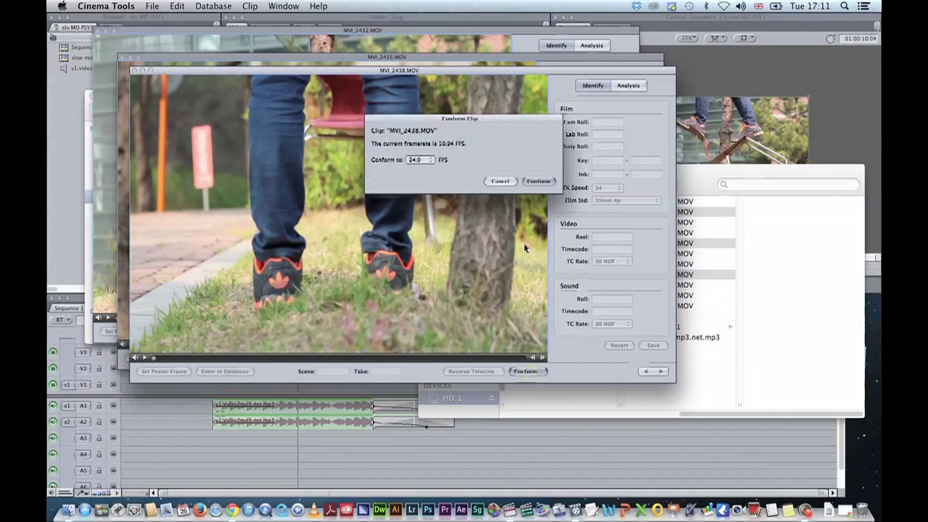
pyautogui.click(534, 181)
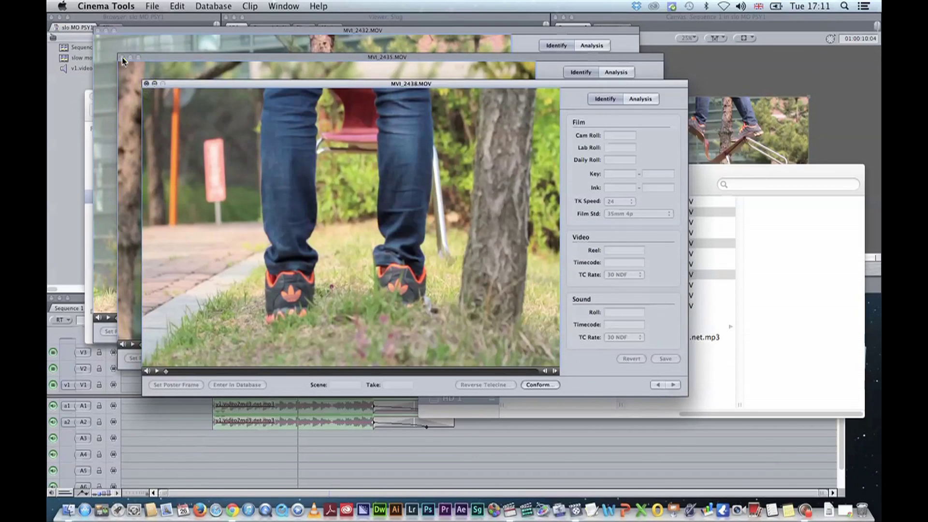
# Close the MVI_2438, MVI_2435 and MVI_2432 clip windows
pyautogui.click(147, 83)
pyautogui.click(122, 57)
pyautogui.click(97, 30)
# Switch to Finder and compare the durations of MVI_2432.MOV and MVI_2435.MOV in the preview pane
pyautogui.click(107, 18)
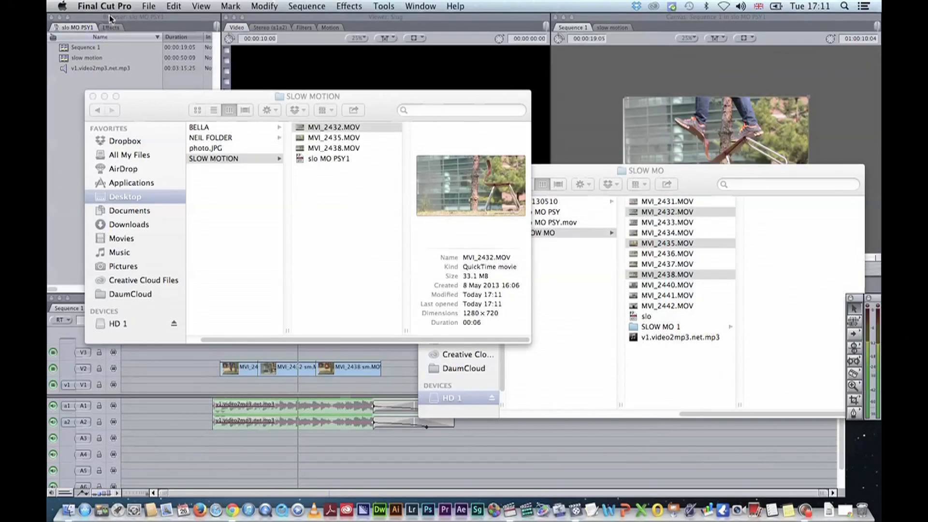
pyautogui.press('super+Tab')
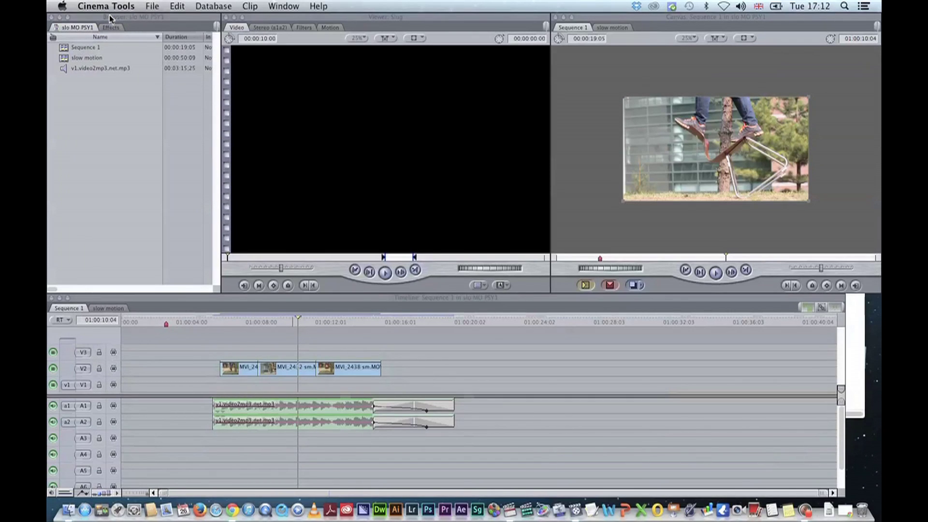
pyautogui.press('super+Tab')
pyautogui.press('super+Tab')
pyautogui.moveTo(385, 103); pyautogui.dragTo(373, 98)
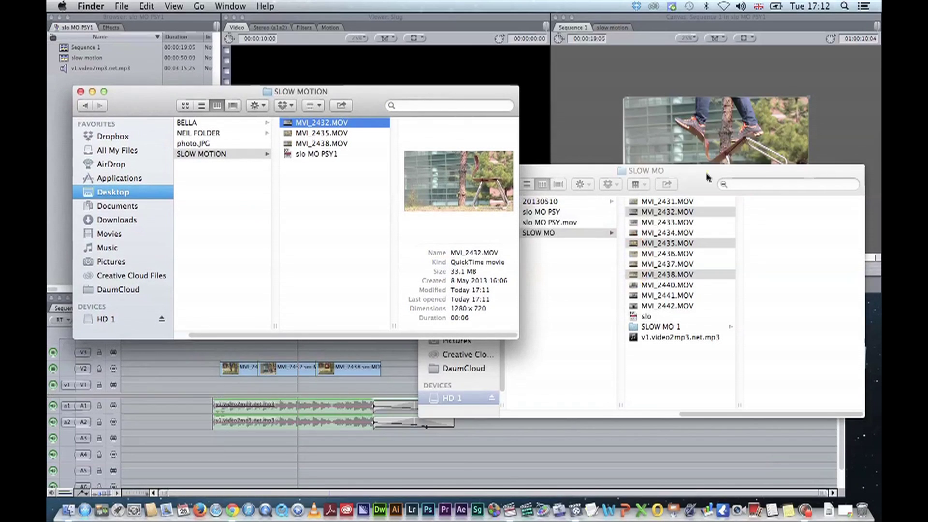
pyautogui.moveTo(706, 177); pyautogui.dragTo(705, 179)
pyautogui.click(702, 215)
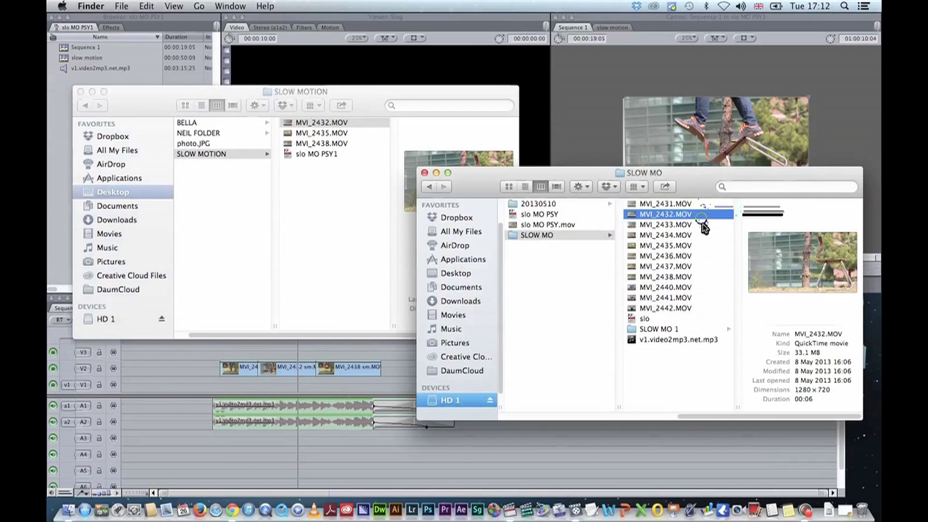
pyautogui.moveTo(704, 227); pyautogui.dragTo(779, 340)
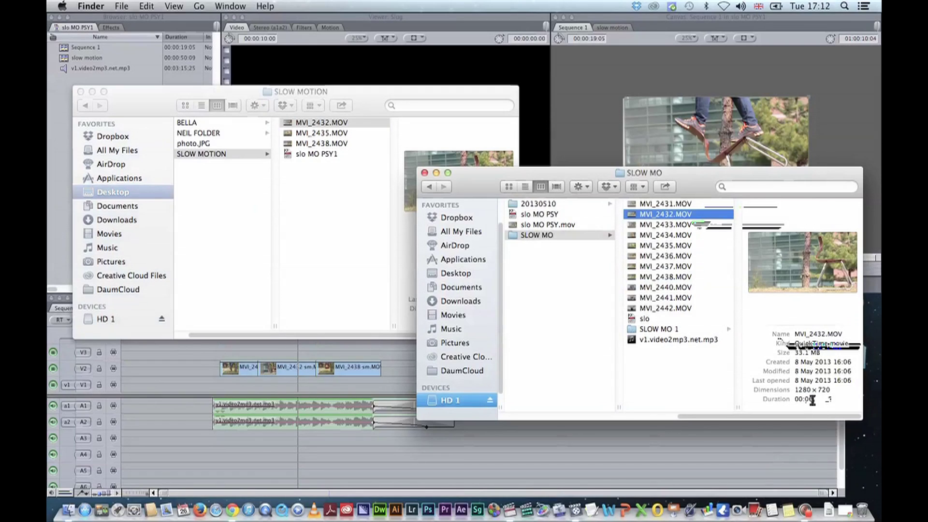
pyautogui.moveTo(812, 401); pyautogui.dragTo(808, 398)
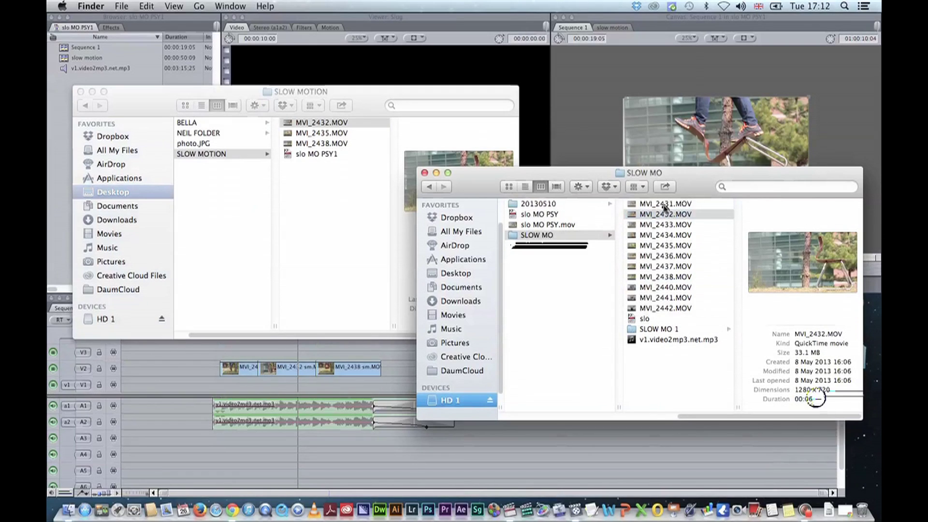
pyautogui.click(347, 120)
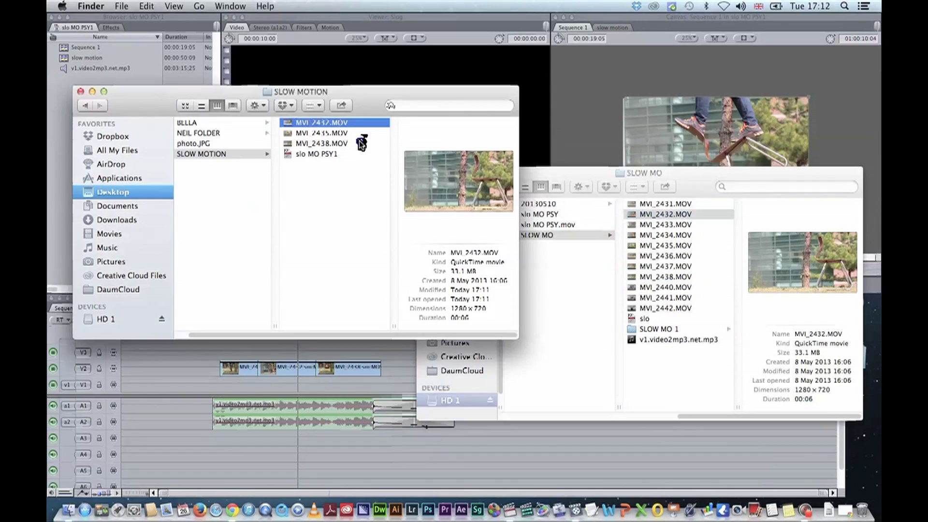
pyautogui.click(354, 132)
pyautogui.click(338, 122)
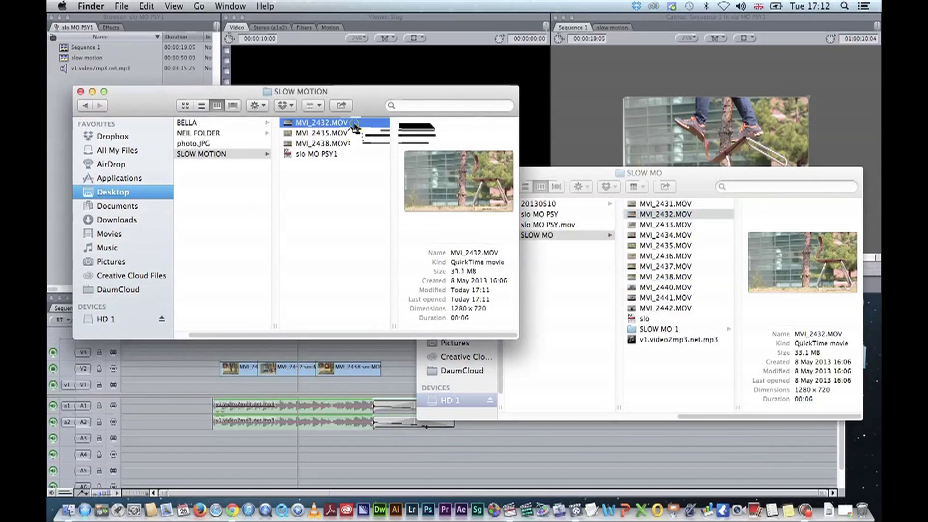
pyautogui.moveTo(517, 328)
pyautogui.mouseDown()
pyautogui.moveTo(455, 319)
pyautogui.moveTo(471, 320)
pyautogui.mouseUp()
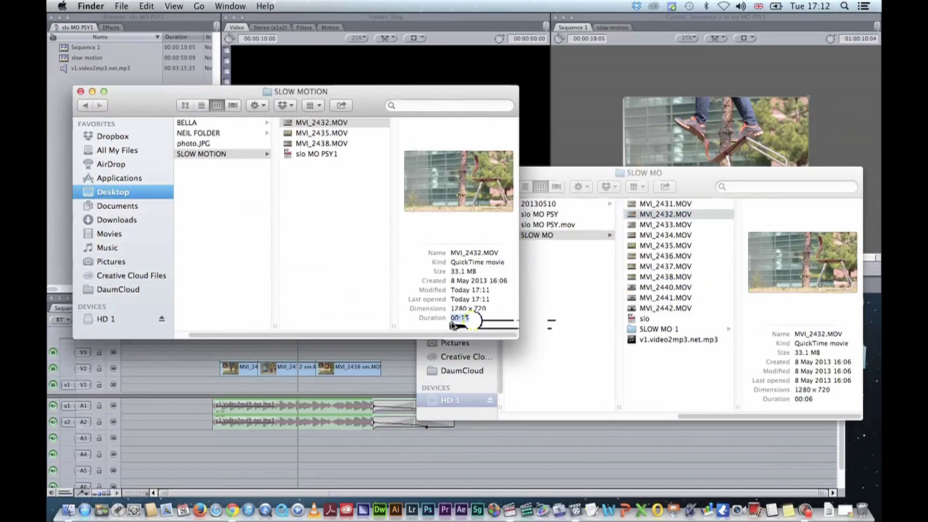
# Select MVI_2432, MVI_2435 and MVI_2438 and drag them into Final Cut Pro's browser
pyautogui.click(353, 134)
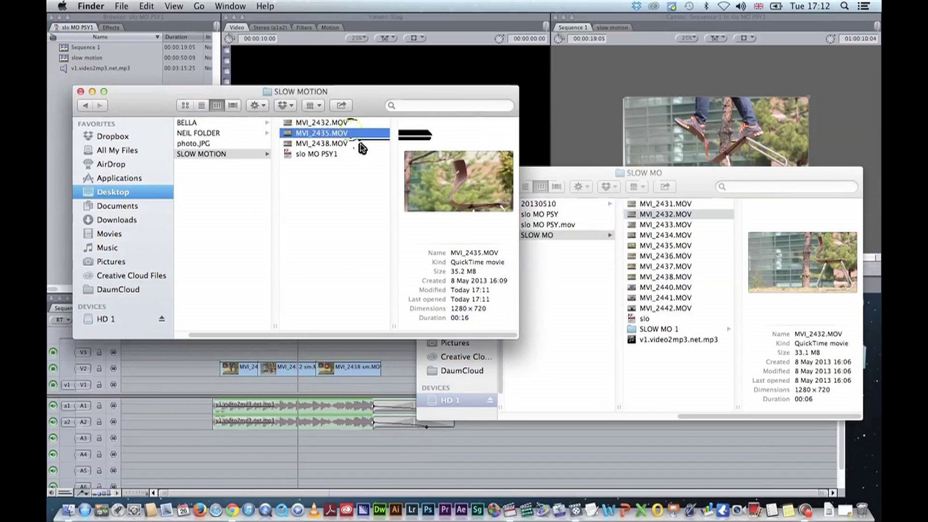
pyautogui.click(358, 144)
pyautogui.keyDown('shift'); pyautogui.click(363, 124); pyautogui.keyUp('shift')
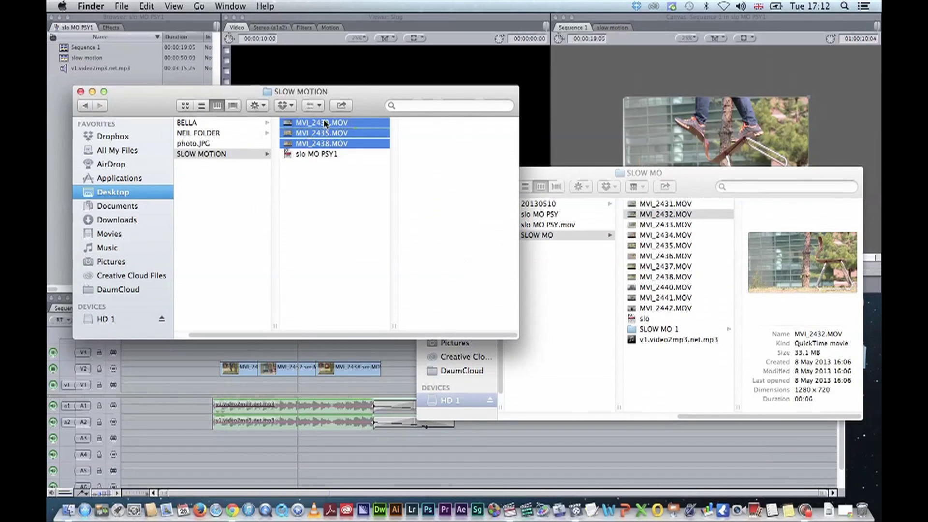
pyautogui.moveTo(323, 124); pyautogui.dragTo(143, 70)
pyautogui.click(143, 70)
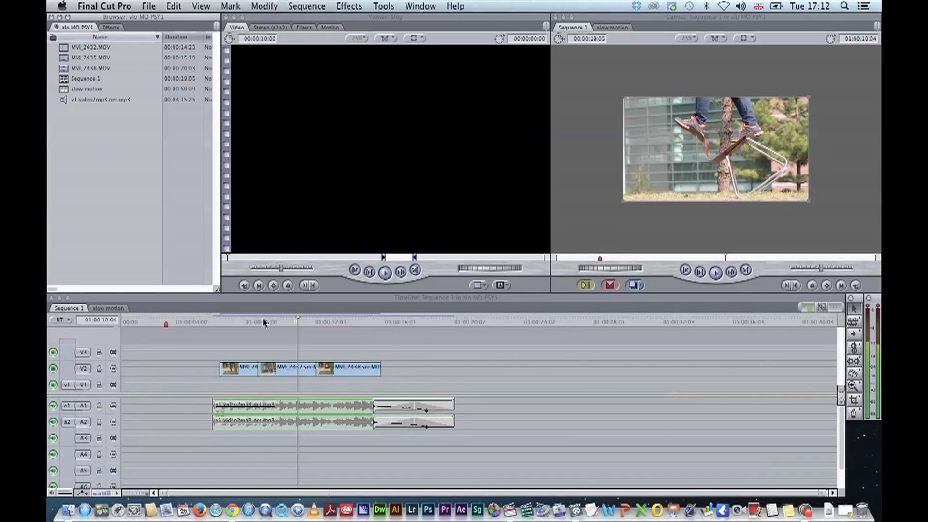
# Open each V2 slow-motion clip from Sequence 1 in the Viewer, ending on MVI_2438 sm.MOV
pyautogui.moveTo(265, 323); pyautogui.dragTo(288, 323)
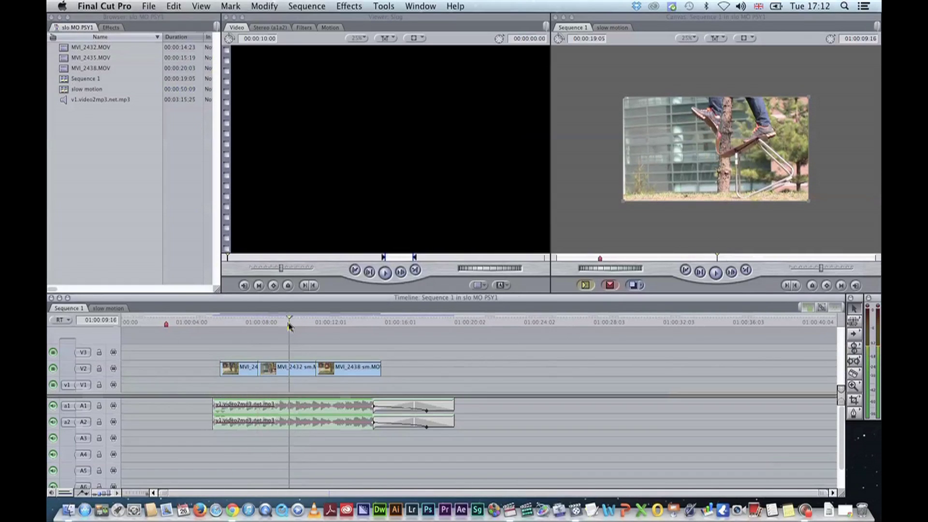
pyautogui.doubleClick(238, 371)
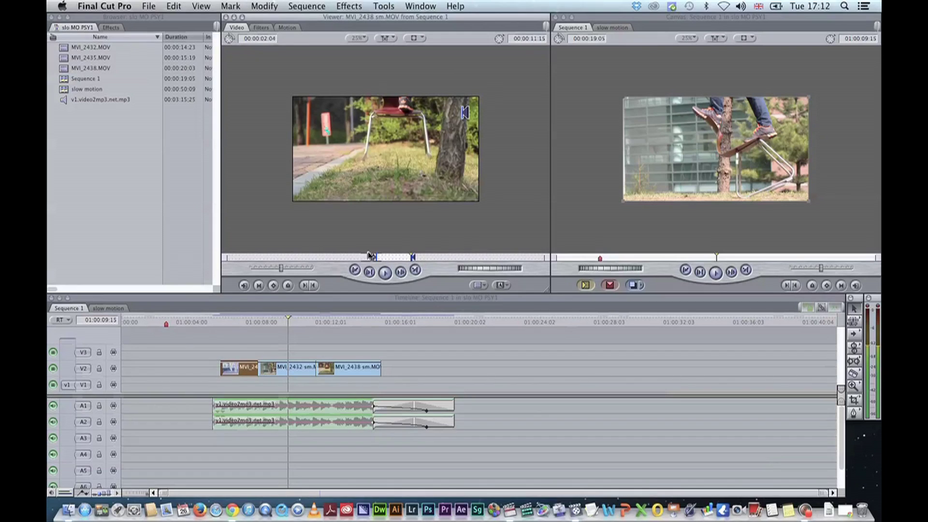
pyautogui.doubleClick(275, 370)
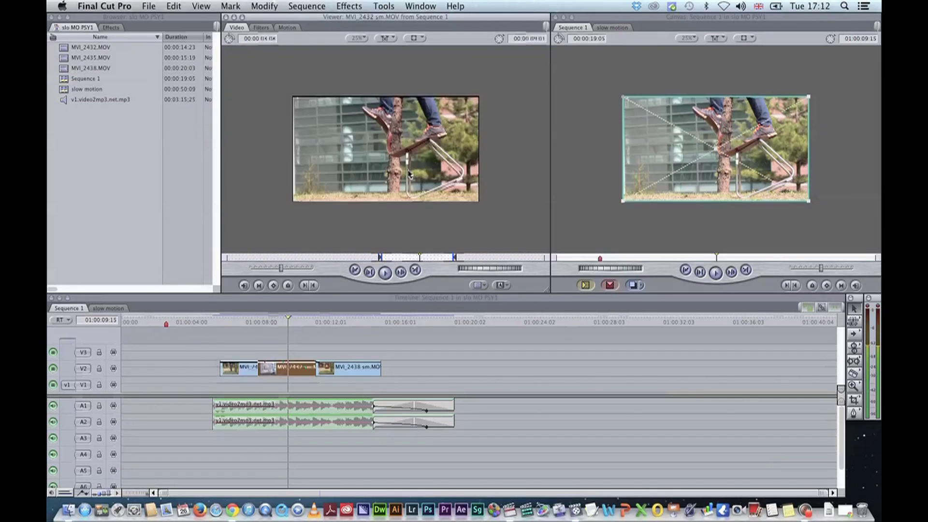
pyautogui.doubleClick(346, 370)
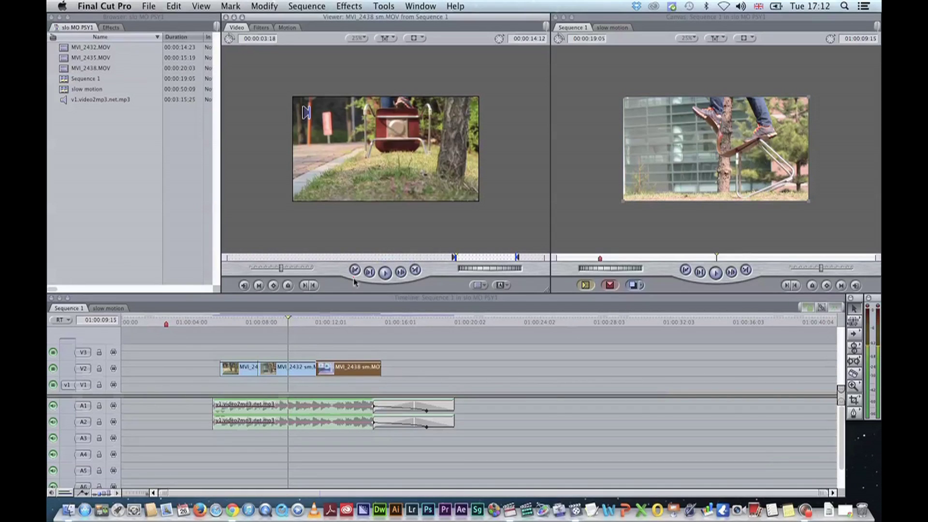
pyautogui.click(287, 337)
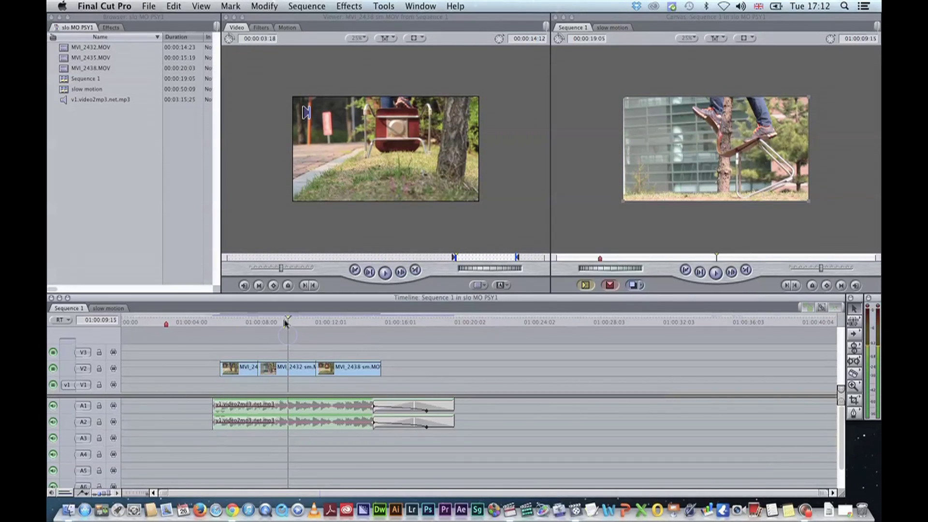
pyautogui.moveTo(286, 322)
pyautogui.mouseDown()
pyautogui.moveTo(274, 324)
pyautogui.moveTo(283, 325)
pyautogui.mouseUp()
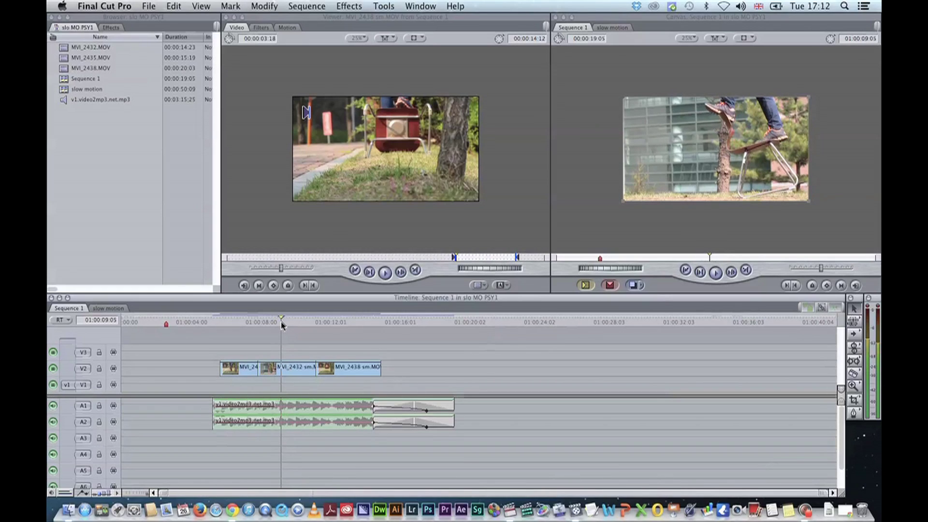
# Razor-cut the MVI_2432 clip on V2 at two points and select the short middle piece
pyautogui.press('Right')
pyautogui.press('Right')
pyautogui.press('Right')
pyautogui.press('Right')
pyautogui.press('Right')
pyautogui.press('Right')
pyautogui.press('Right')
pyautogui.press('Right')
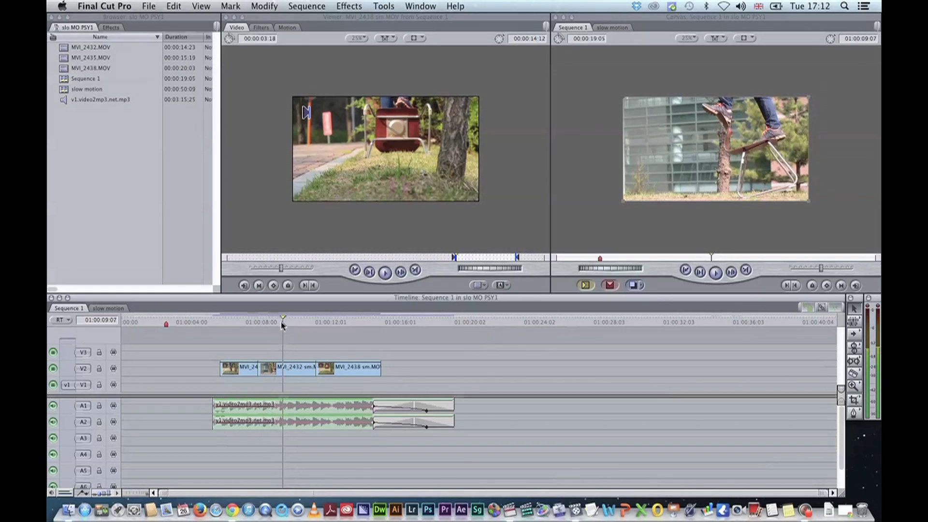
pyautogui.press('Left')
pyautogui.press('Left')
pyautogui.press('Left')
pyautogui.press('Left')
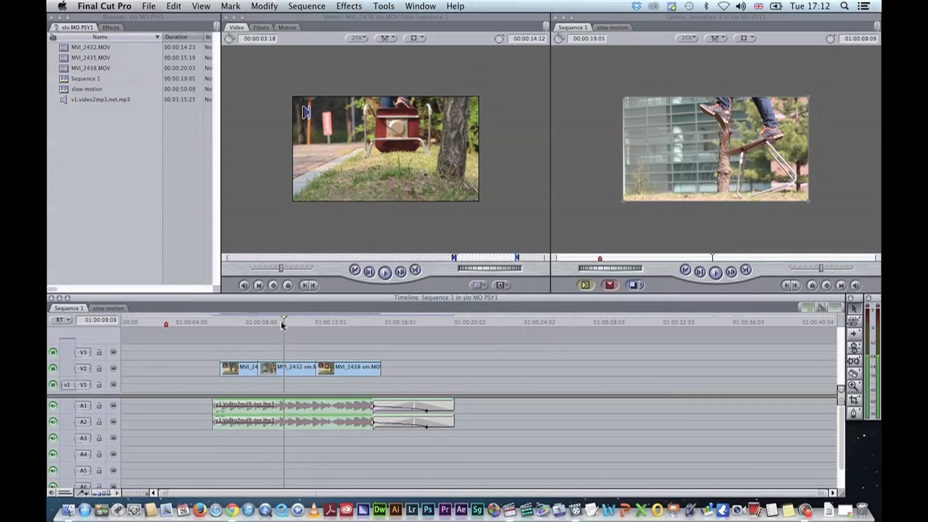
pyautogui.press('b')
pyautogui.click(284, 368)
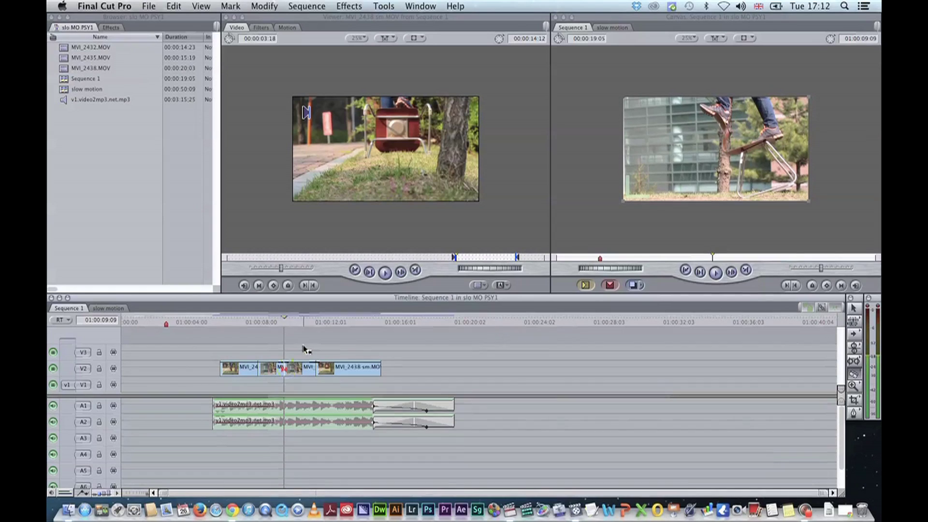
pyautogui.press('space')
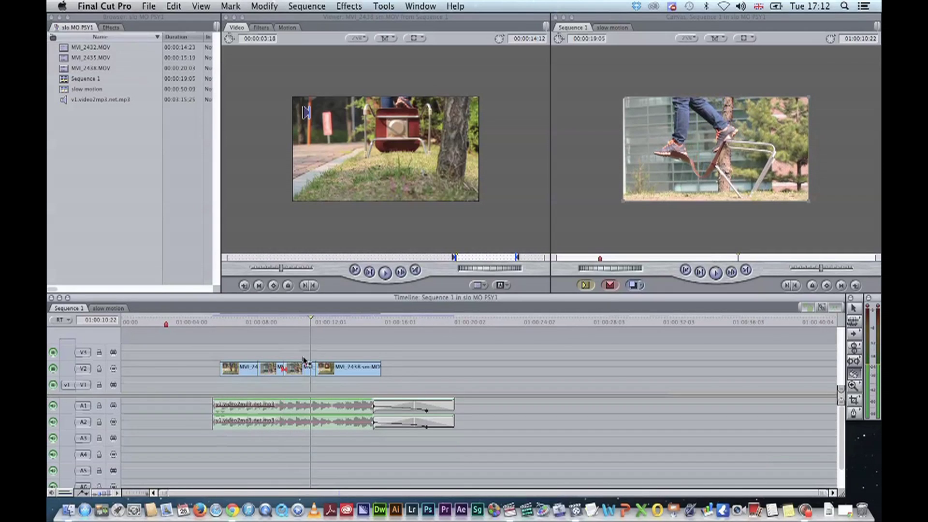
pyautogui.click(312, 370)
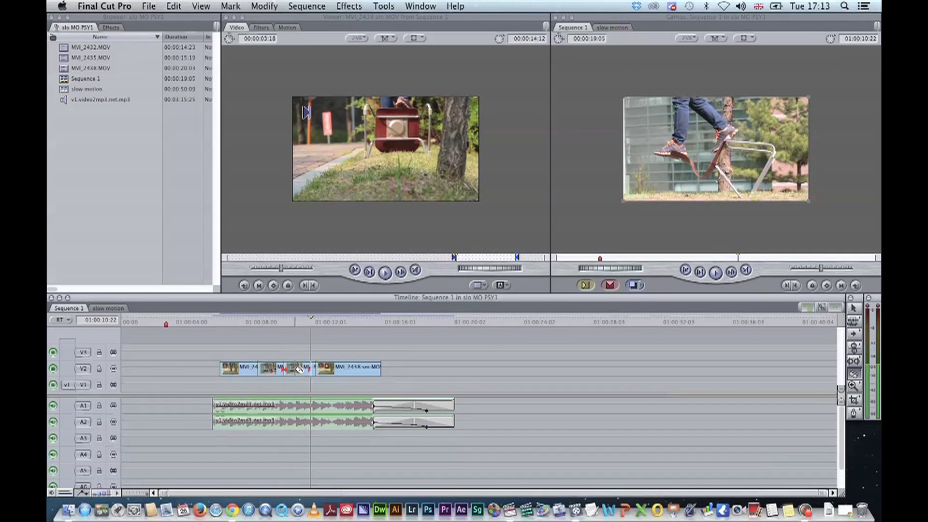
pyautogui.press('a')
pyautogui.click(300, 369)
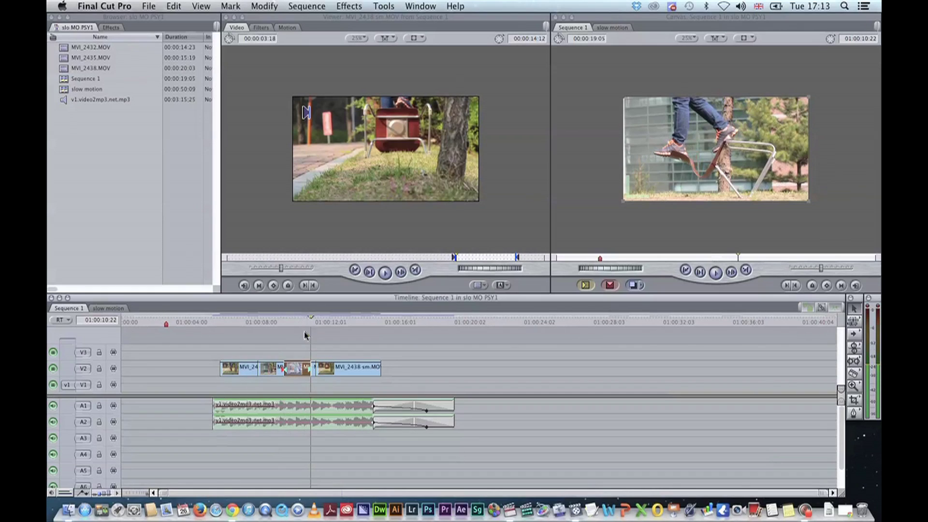
pyautogui.moveTo(296, 340); pyautogui.dragTo(292, 376)
# Create a new sequence named 'slow motion twix', open it, then return to Sequence 1
pyautogui.click(126, 160)
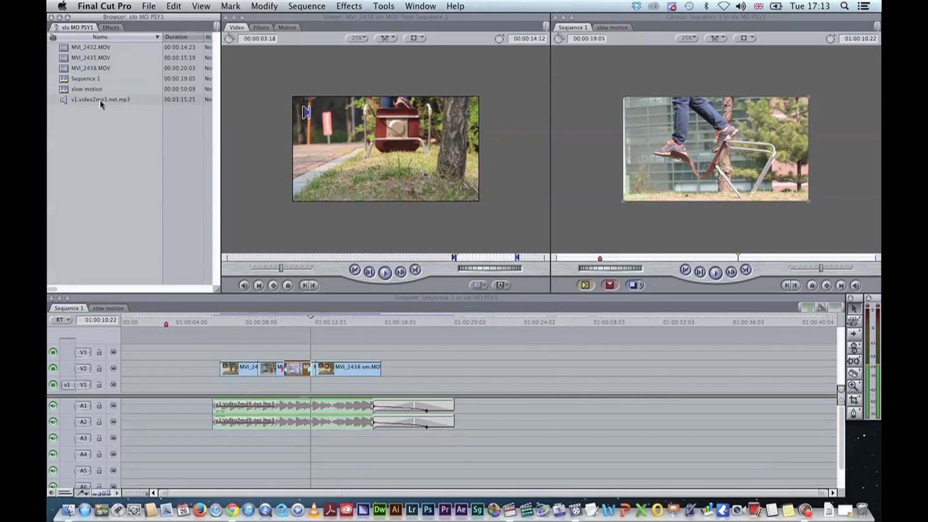
pyautogui.press('super+n')
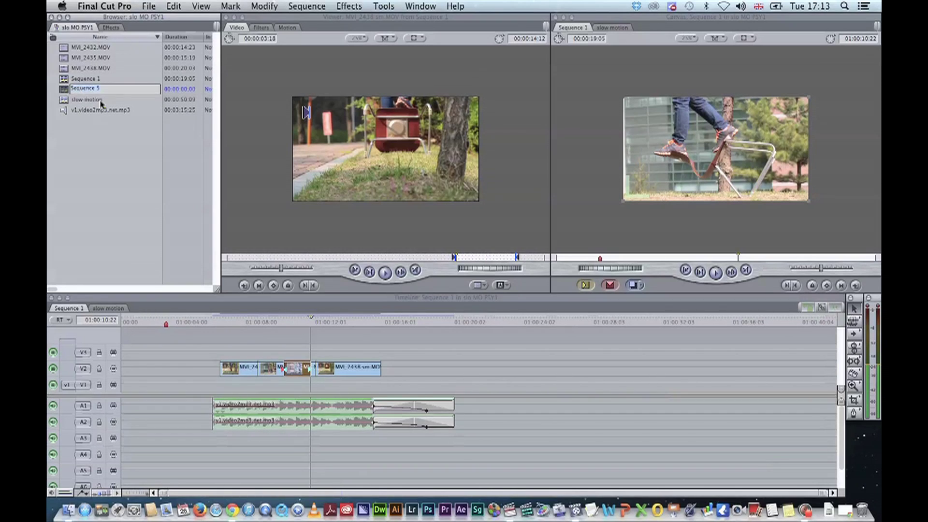
pyautogui.write('slow motion twix')
pyautogui.press('Return')
pyautogui.doubleClick(101, 100)
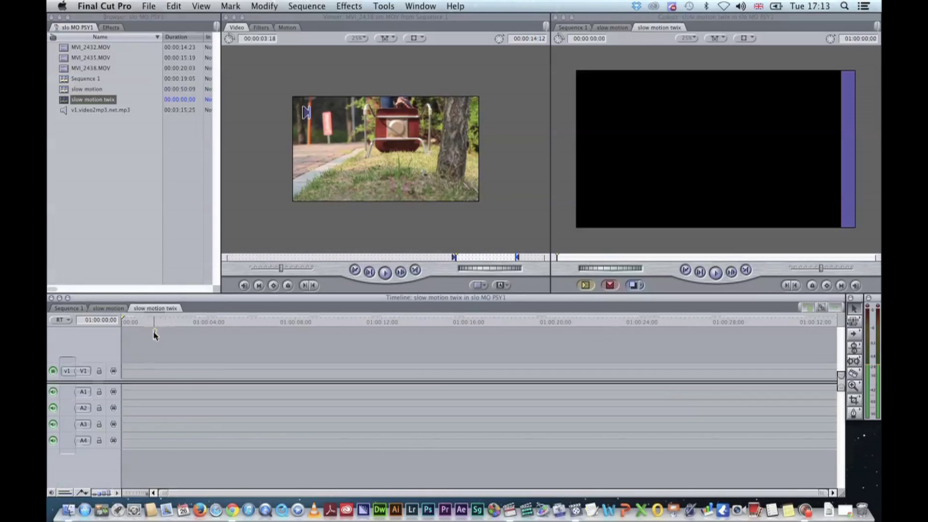
pyautogui.click(138, 321)
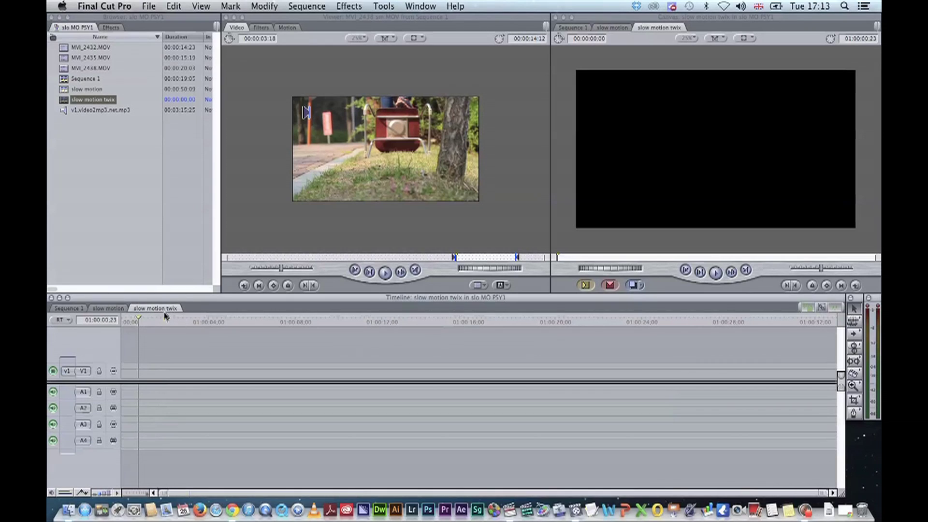
pyautogui.click(67, 312)
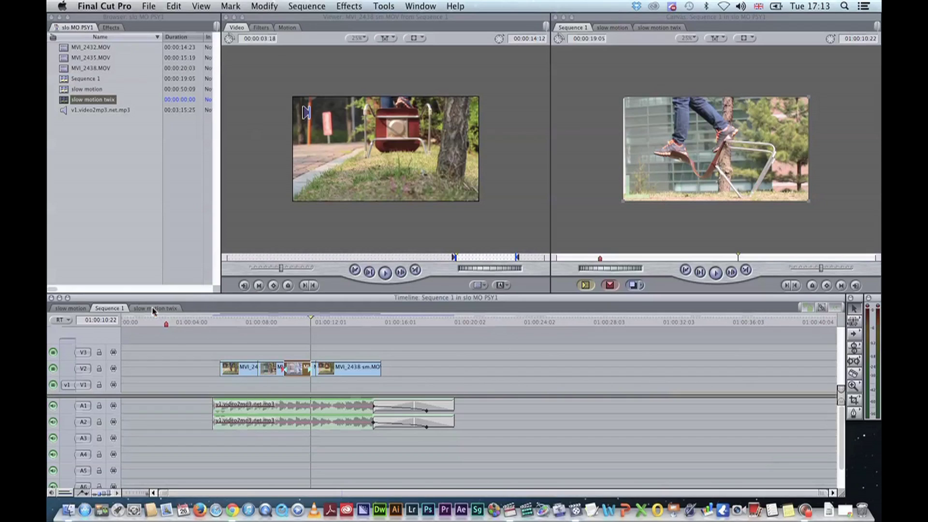
# Drop MVI_2432.MOV into slow motion twix, accept matching settings, delete it, and confirm 1280×720 at 24 fps
pyautogui.press('super+0')
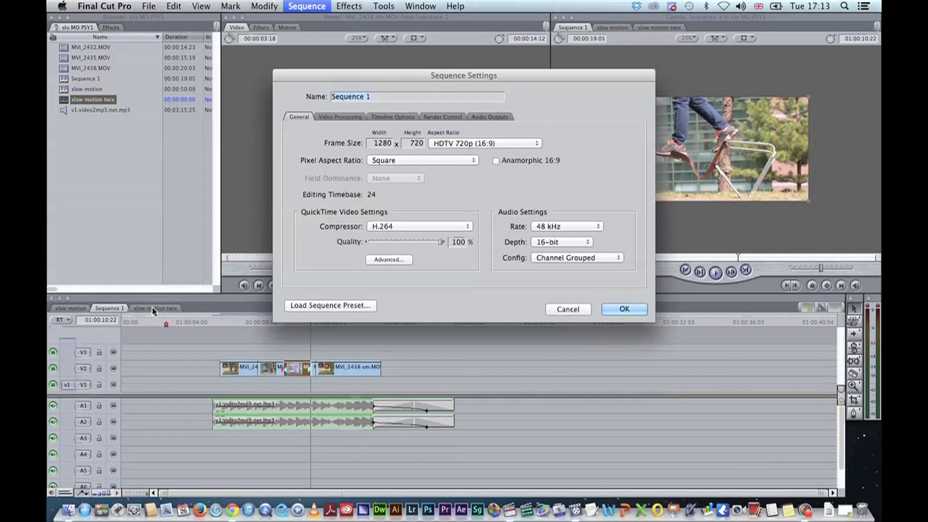
pyautogui.press('Escape')
pyautogui.click(153, 309)
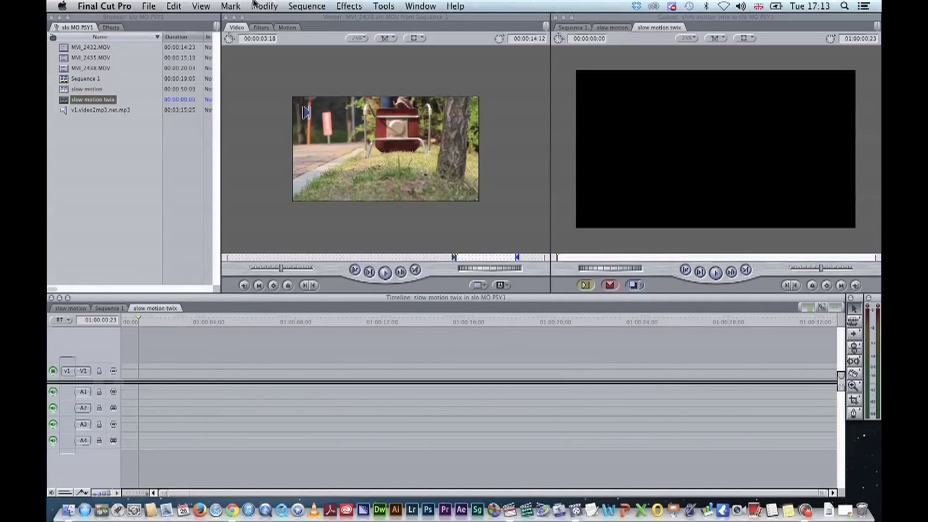
pyautogui.moveTo(90, 47); pyautogui.dragTo(243, 375)
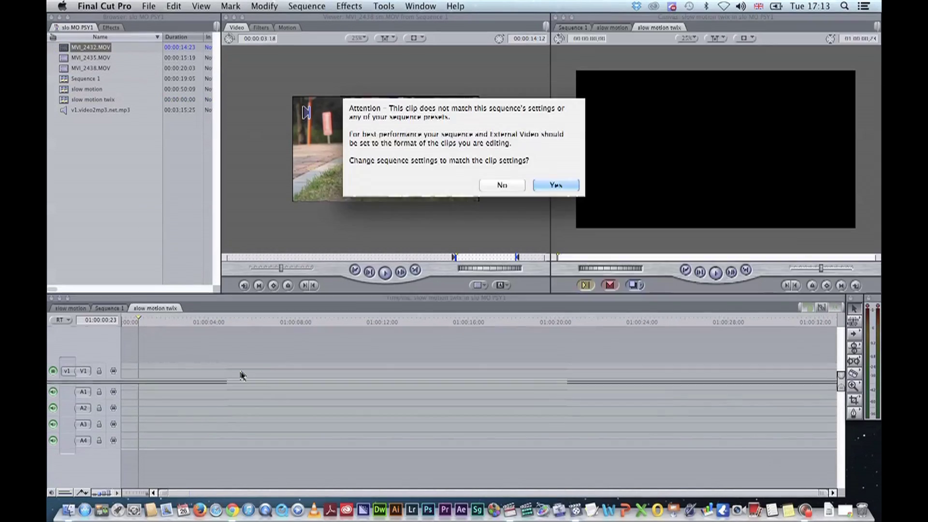
pyautogui.click(556, 186)
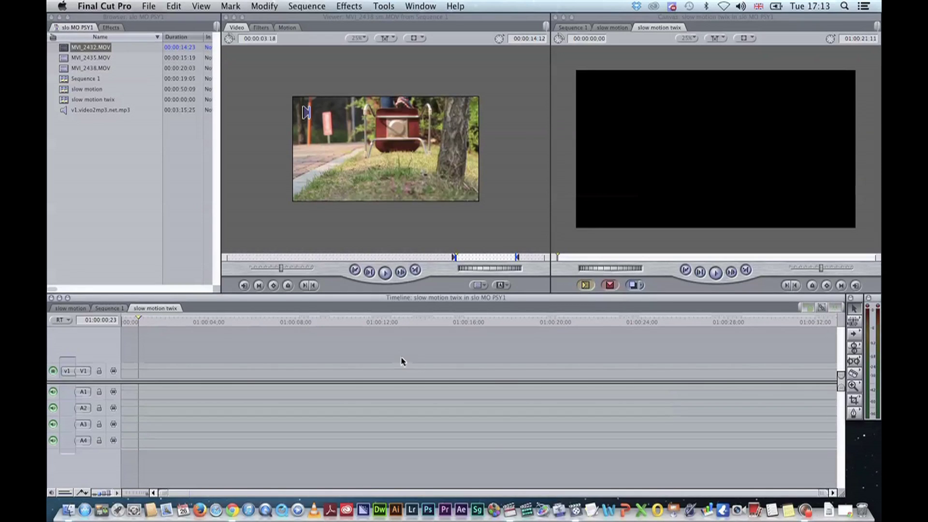
pyautogui.moveTo(512, 343); pyautogui.dragTo(395, 416)
pyautogui.press('Delete')
pyautogui.press('super+0')
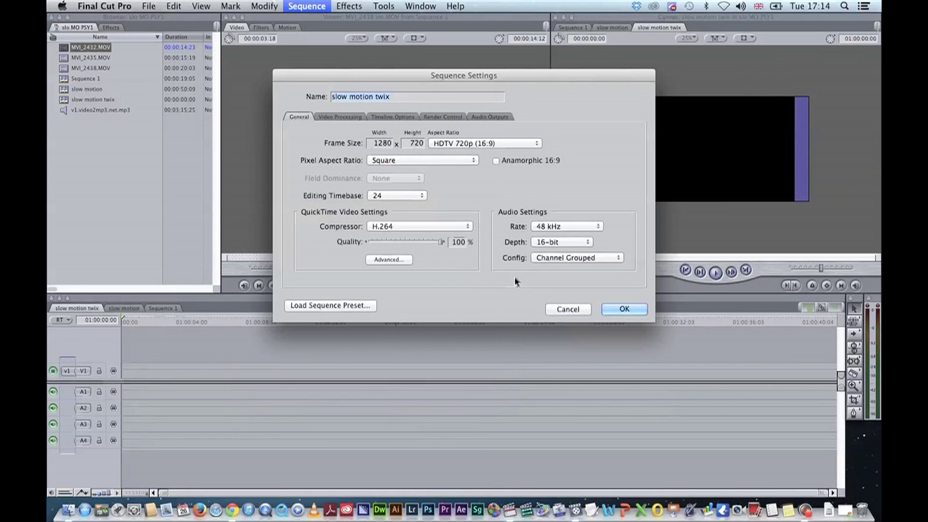
pyautogui.click(625, 309)
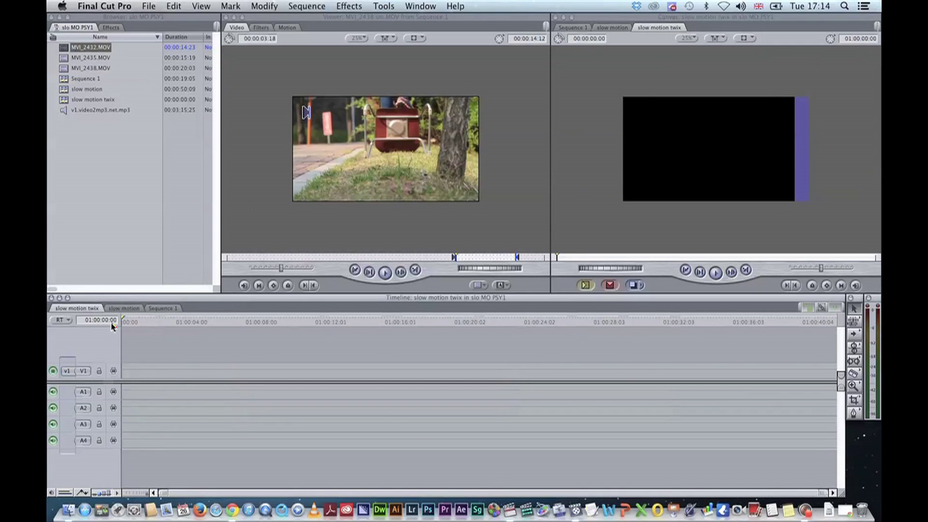
# Paste 18 copies of the clip onto V2 and marquee-select them all
pyautogui.press('super+v')
pyautogui.press('super+v')
pyautogui.press('super+v')
pyautogui.press('super+v')
pyautogui.press('super+v')
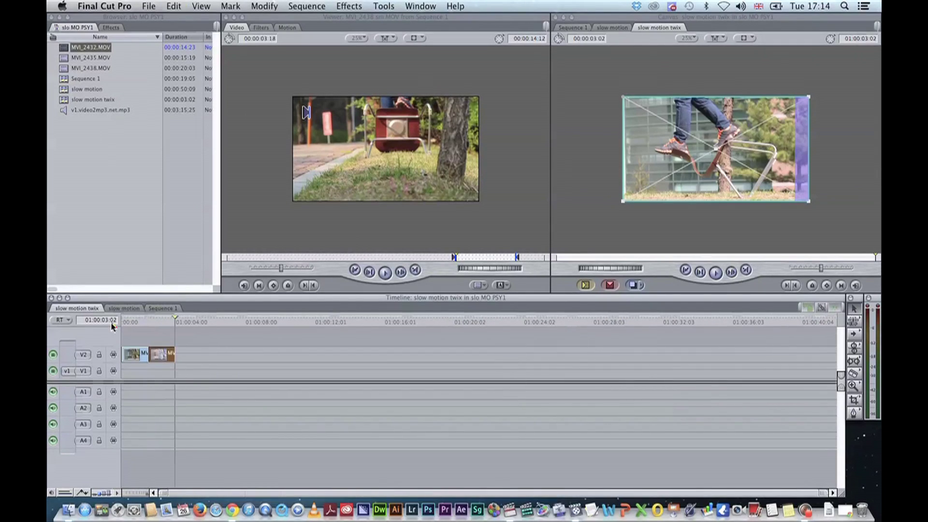
pyautogui.press('super+v')
pyautogui.press('super+v')
pyautogui.press('super+v')
pyautogui.press('super+v')
pyautogui.press('super+v')
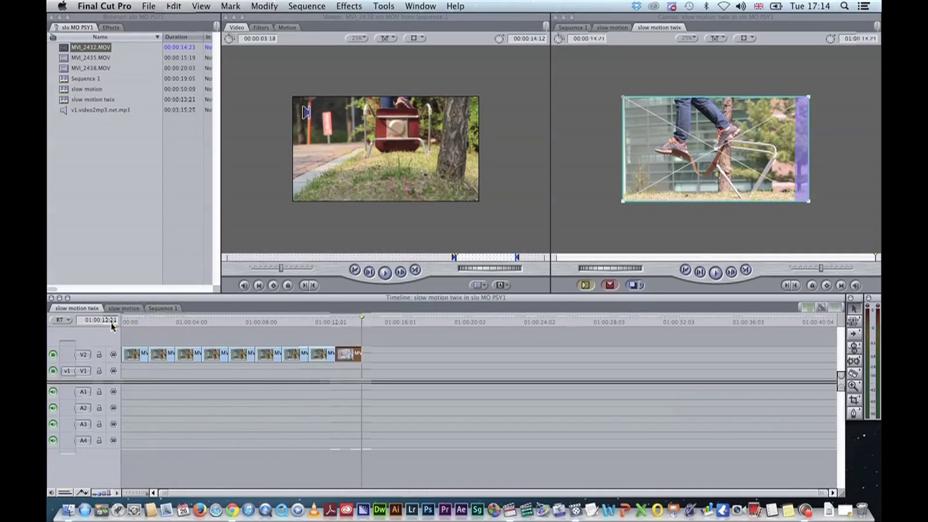
pyautogui.press('super+v')
pyautogui.press('super+v')
pyautogui.press('super+v')
pyautogui.press('super+v')
pyautogui.press('super+v')
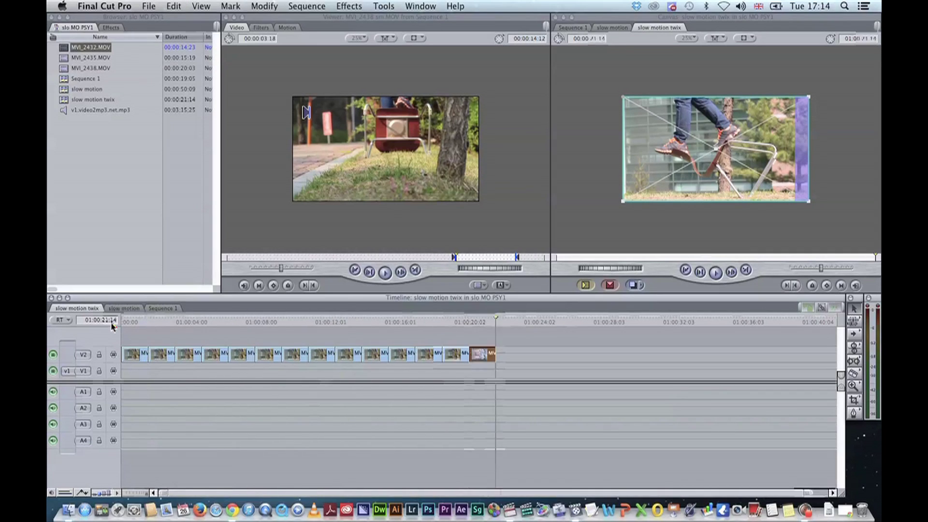
pyautogui.press('super+v')
pyautogui.press('super+v')
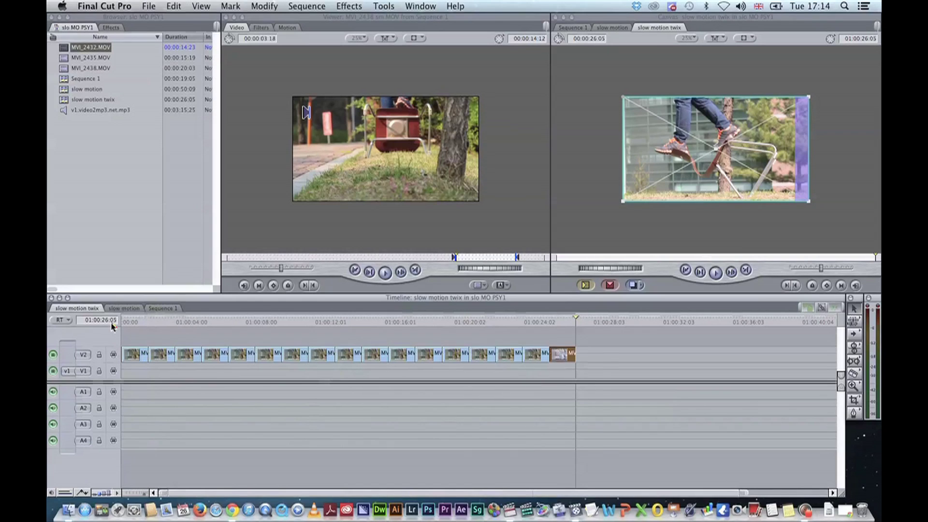
pyautogui.press('super+v')
pyautogui.click(156, 340)
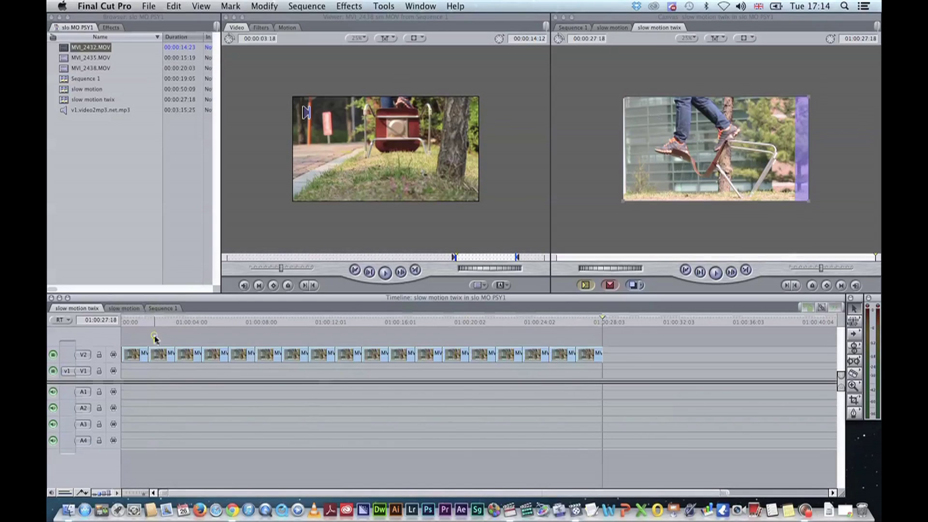
pyautogui.moveTo(629, 341); pyautogui.dragTo(145, 338)
# In Sequence 1, lift the short V2 clip out, leaving a gap
pyautogui.moveTo(62, 312); pyautogui.dragTo(121, 310)
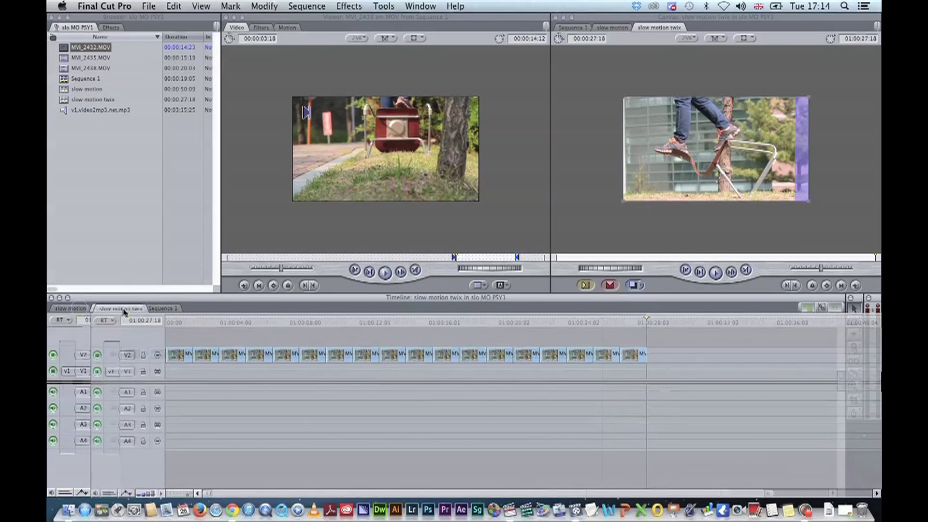
pyautogui.click(165, 309)
pyautogui.click(310, 339)
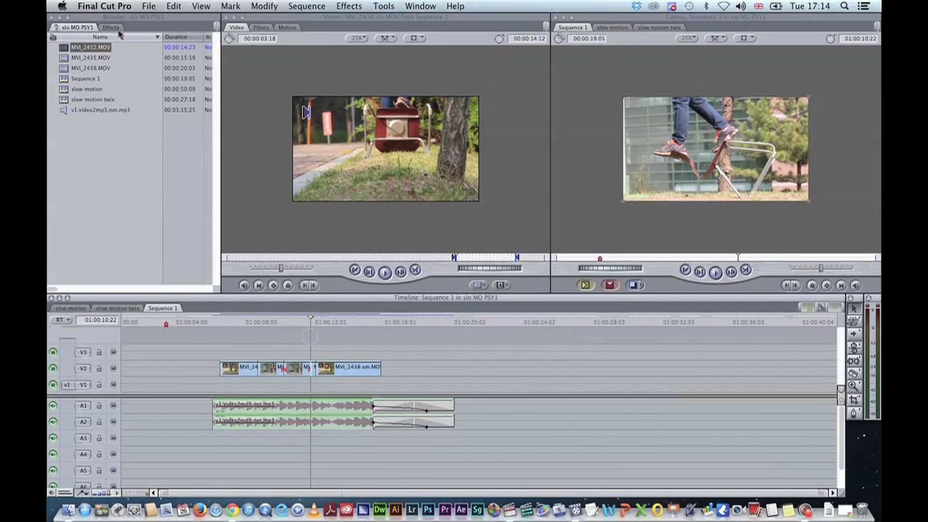
pyautogui.click(298, 369)
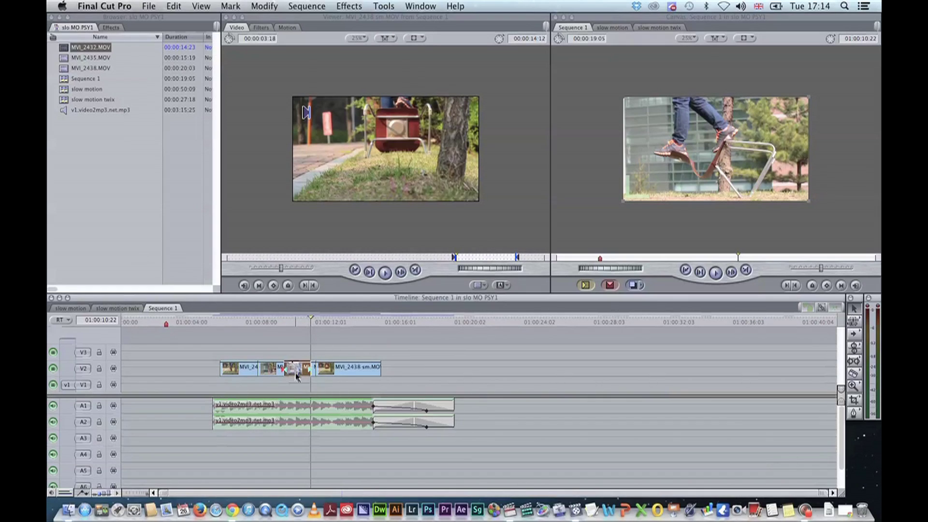
pyautogui.press('Up')
pyautogui.press('Delete')
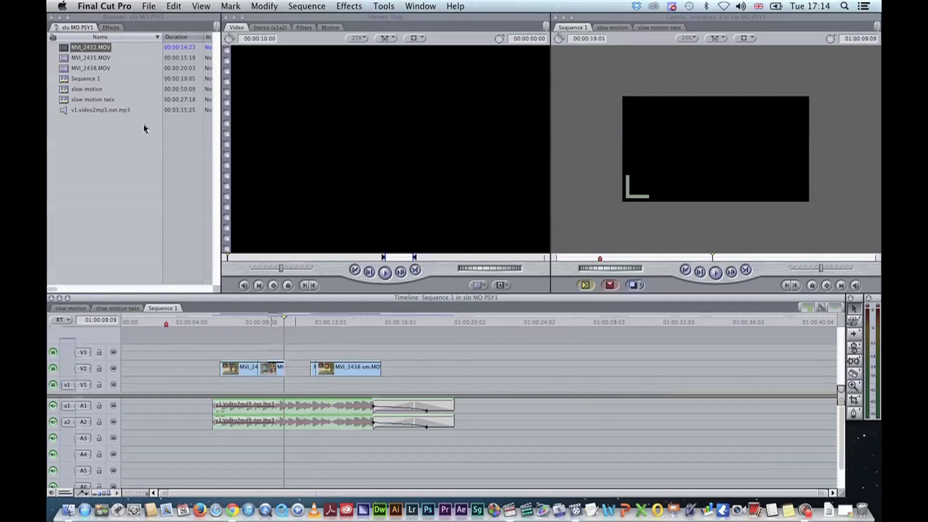
# Place slow motion twix on V3, delete its audio, and render the audio
pyautogui.moveTo(66, 100); pyautogui.dragTo(288, 358)
pyautogui.click(493, 476)
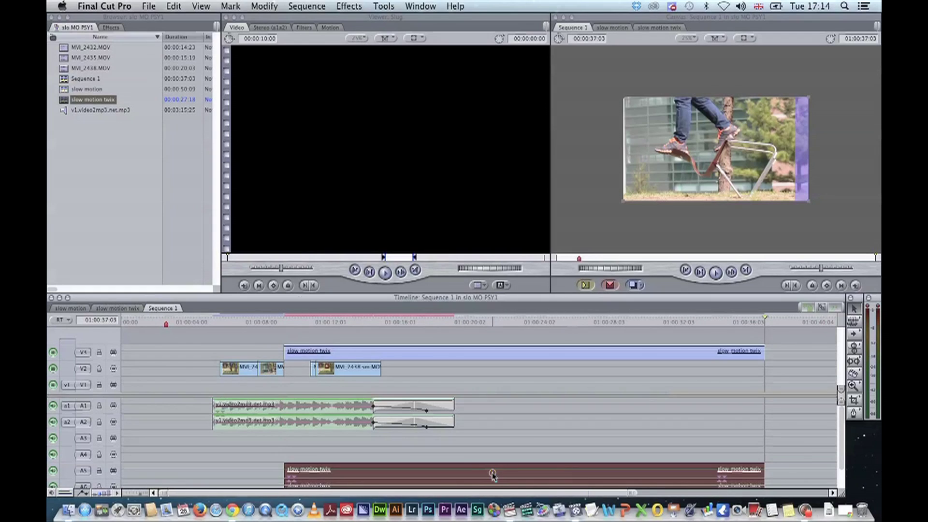
pyautogui.press('Delete')
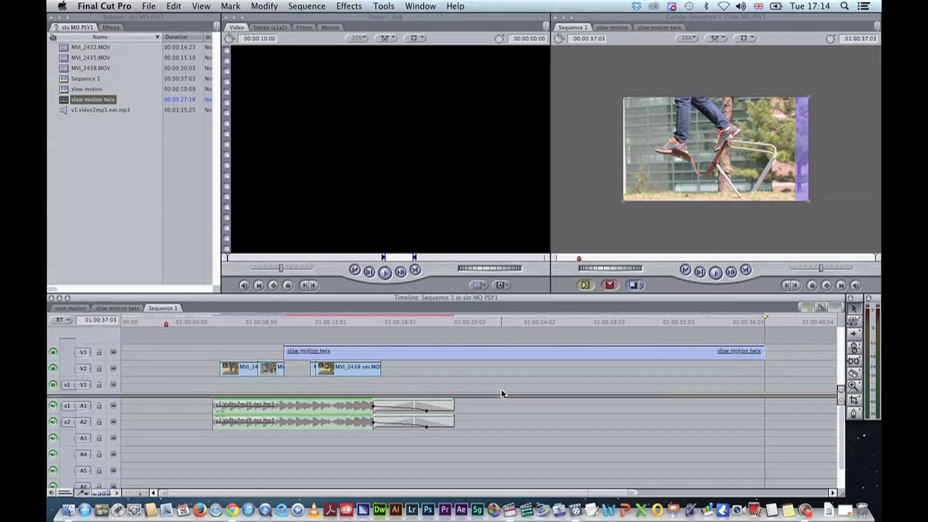
pyautogui.hotkey('alt', 'r')
# Shorten the slow motion twix clip's end, move MVI_2438 later, and extend the audio by 00:01:22
pyautogui.moveTo(764, 352); pyautogui.dragTo(361, 354)
pyautogui.moveTo(425, 375); pyautogui.dragTo(471, 366)
pyautogui.moveTo(382, 402); pyautogui.dragTo(405, 404)
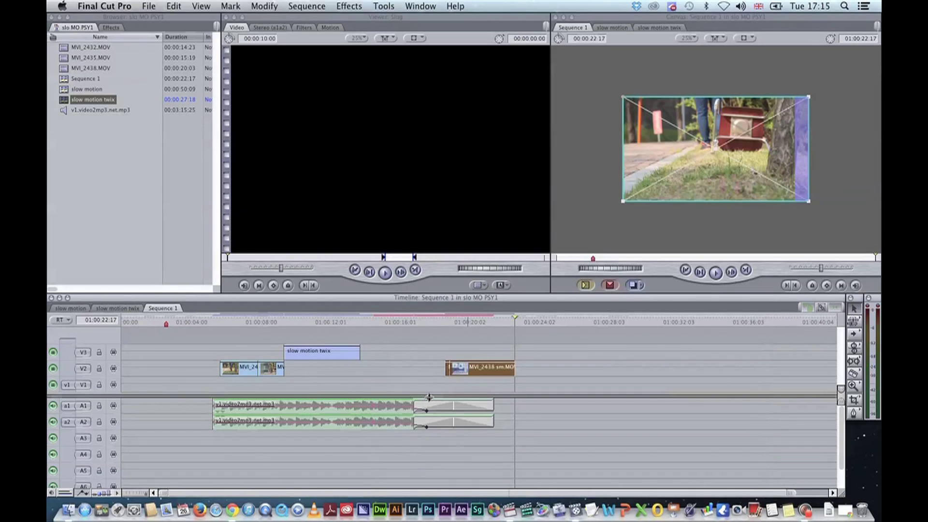
# Delete both mp3 audio clips, then select the nested twix clip with the playhead over it
pyautogui.moveTo(352, 392); pyautogui.dragTo(432, 459)
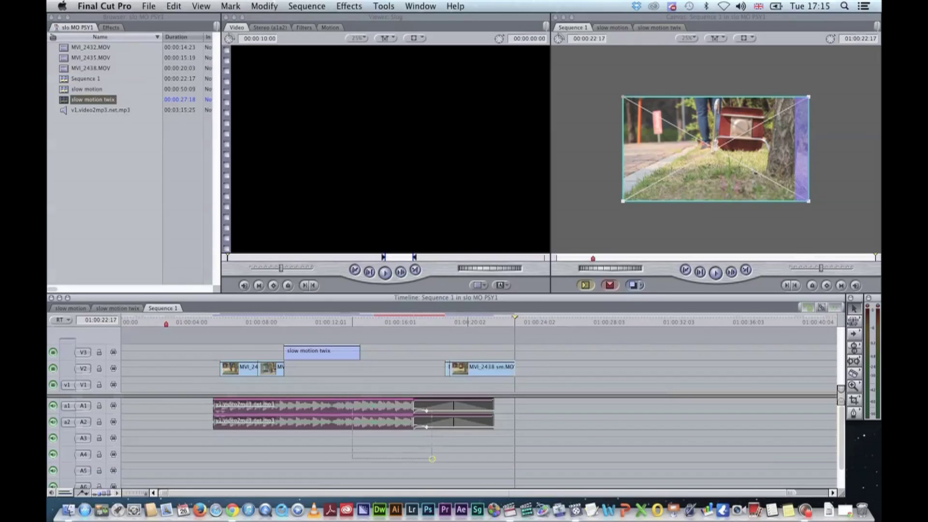
pyautogui.press('Delete')
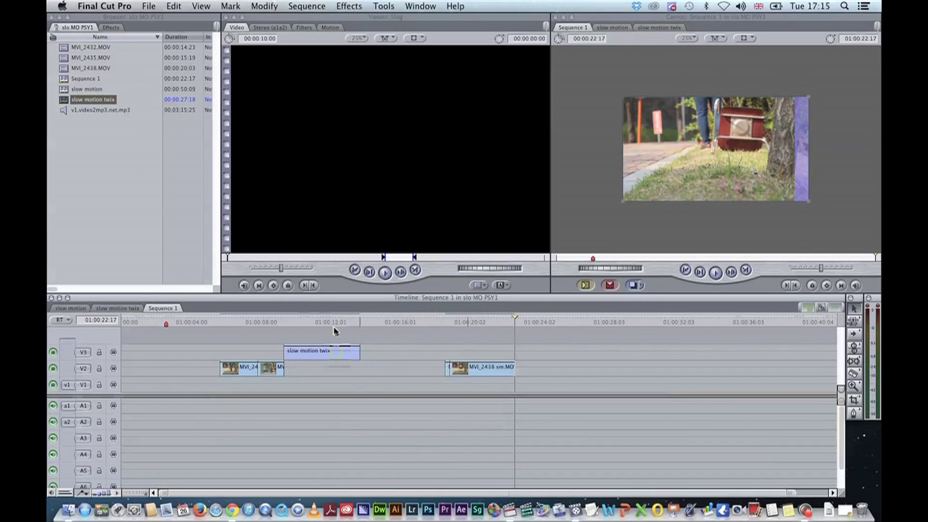
pyautogui.click(338, 352)
pyautogui.moveTo(340, 323)
pyautogui.mouseDown()
pyautogui.moveTo(297, 322)
pyautogui.moveTo(329, 322)
pyautogui.mouseUp()
# Apply Video Filters > RE:Vision Plug-ins > Twixtor 4.5 FxPlug to the V3 twix clip at 01:00:12:00
pyautogui.moveTo(380, 334); pyautogui.dragTo(317, 378)
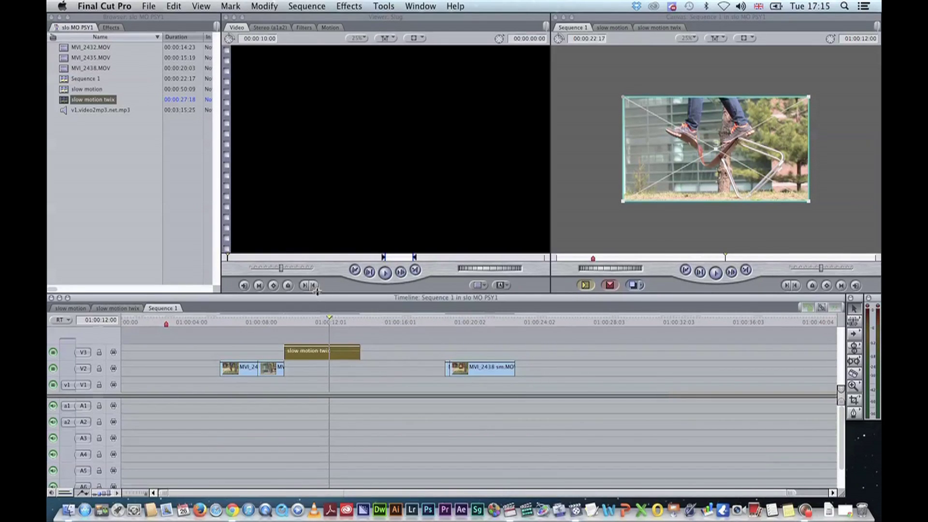
pyautogui.click(354, 5)
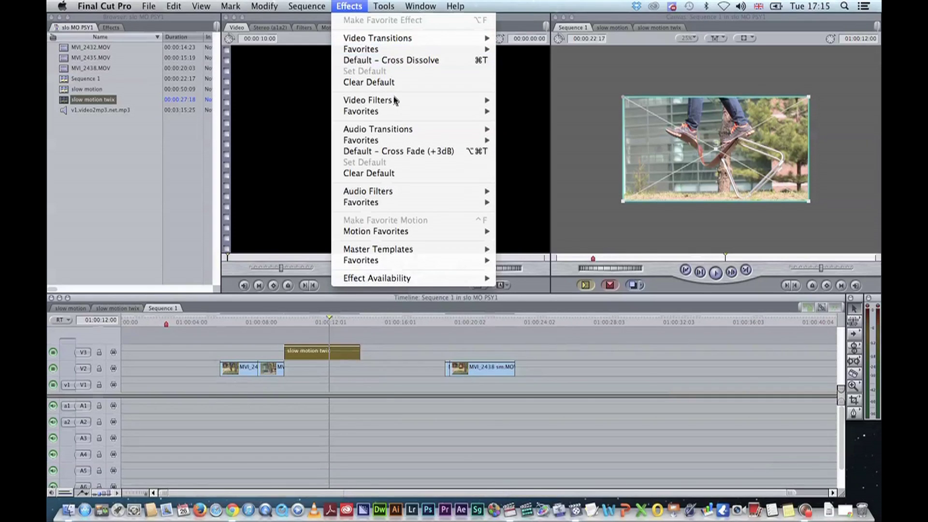
pyautogui.moveTo(393, 104)
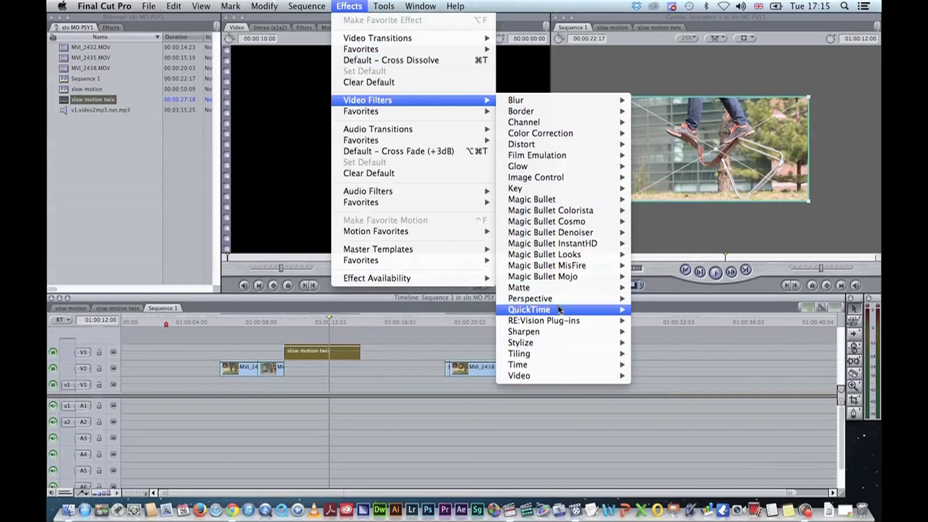
pyautogui.moveTo(585, 328)
pyautogui.click(672, 321)
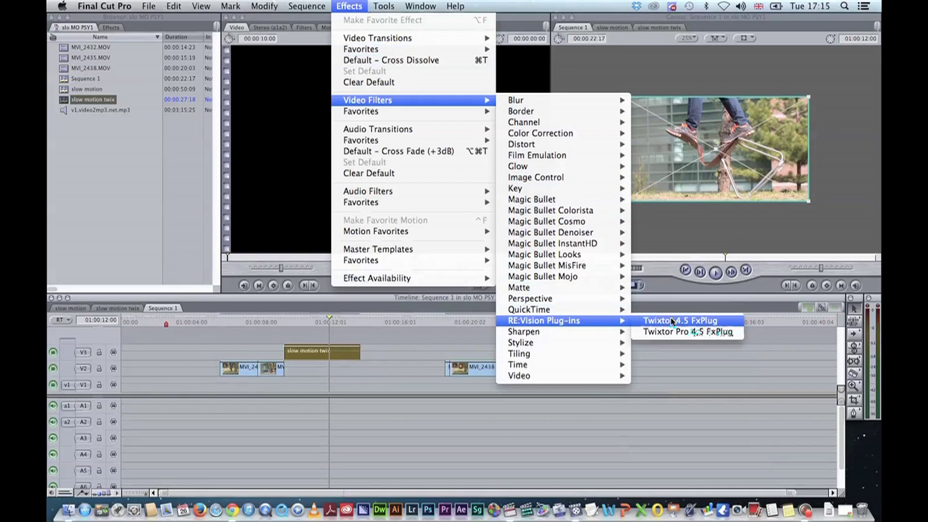
pyautogui.click(706, 322)
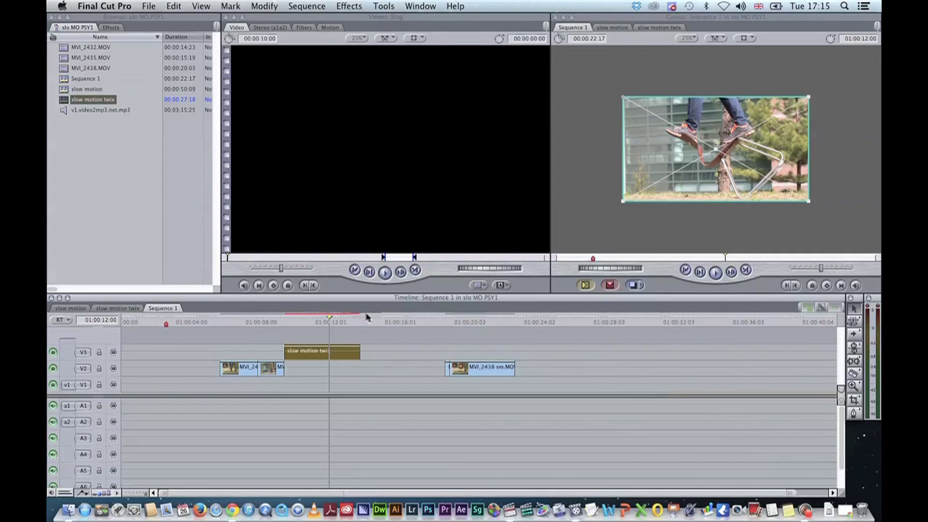
# Inspect the nested slow motion twix sequence, then load its V3 clip from Sequence 1 into the Viewer
pyautogui.click(374, 330)
pyautogui.click(385, 338)
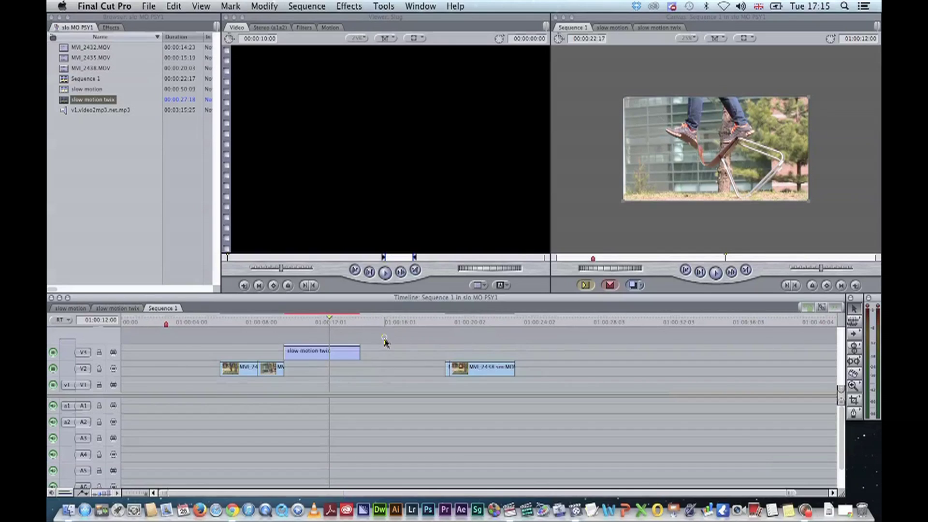
pyautogui.click(341, 357)
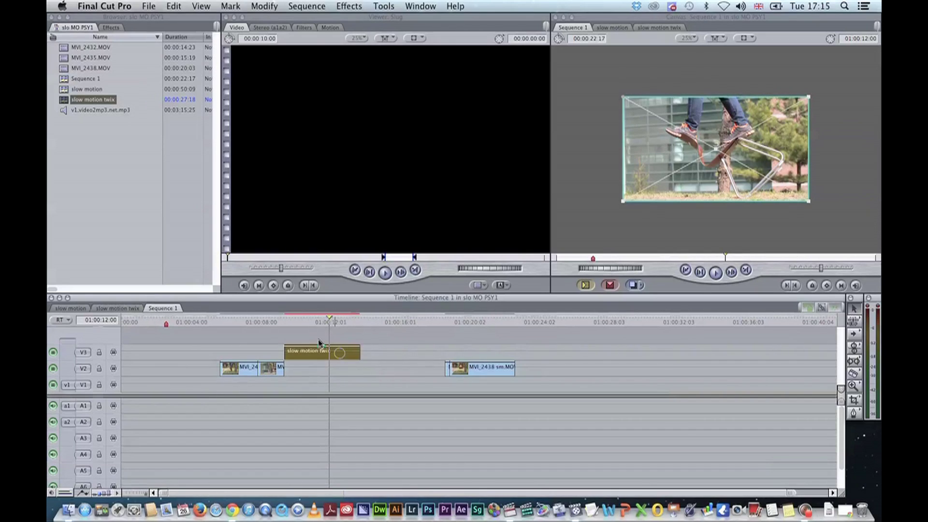
pyautogui.doubleClick(340, 353)
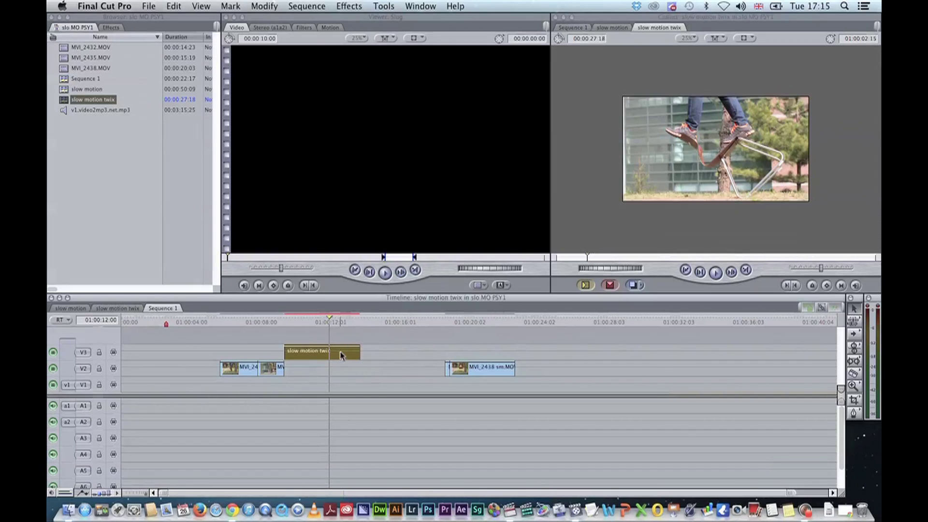
pyautogui.click(163, 308)
pyautogui.moveTo(297, 335); pyautogui.dragTo(386, 374)
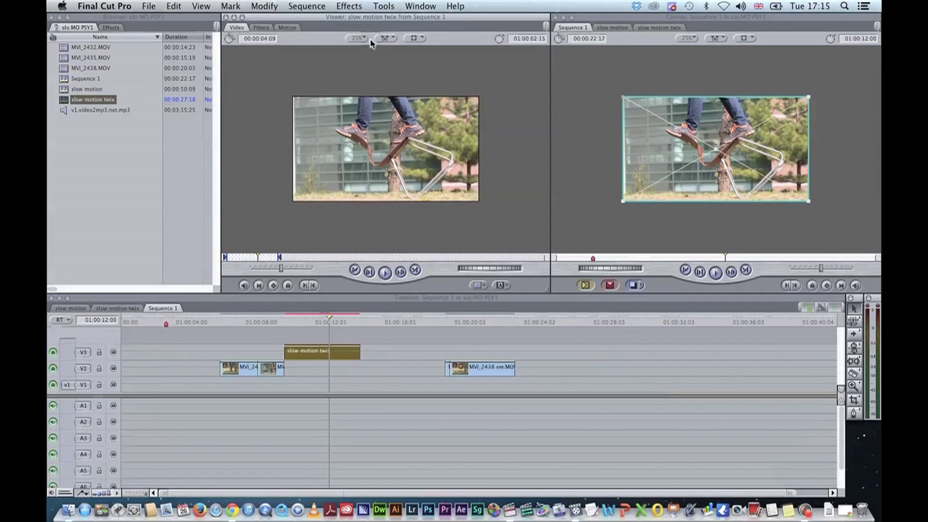
pyautogui.click(261, 27)
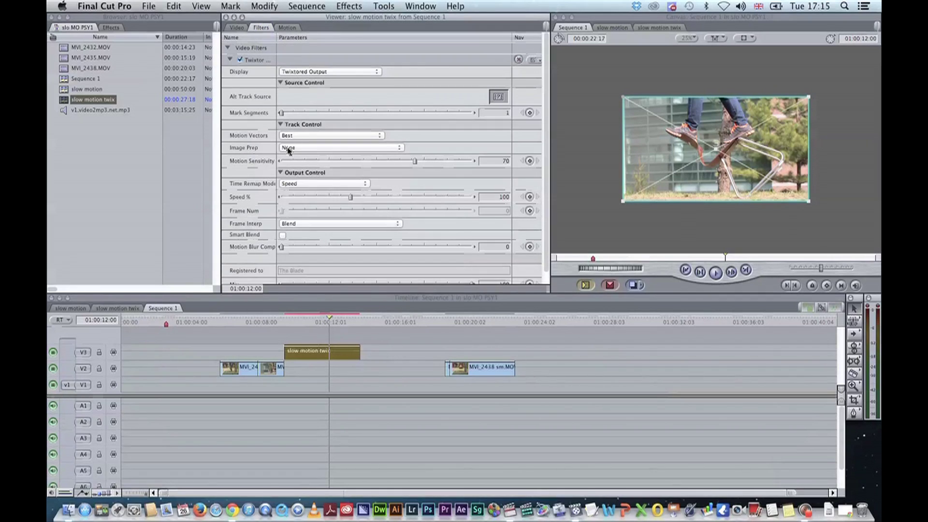
pyautogui.scroll(-1, 479, 70)
pyautogui.click(475, 105)
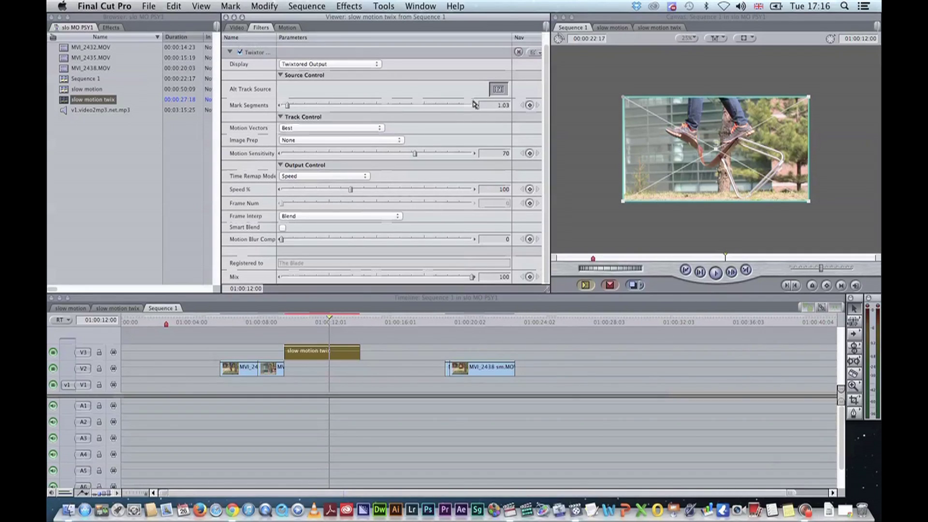
pyautogui.click(474, 102)
pyautogui.scroll(1, 468, 83)
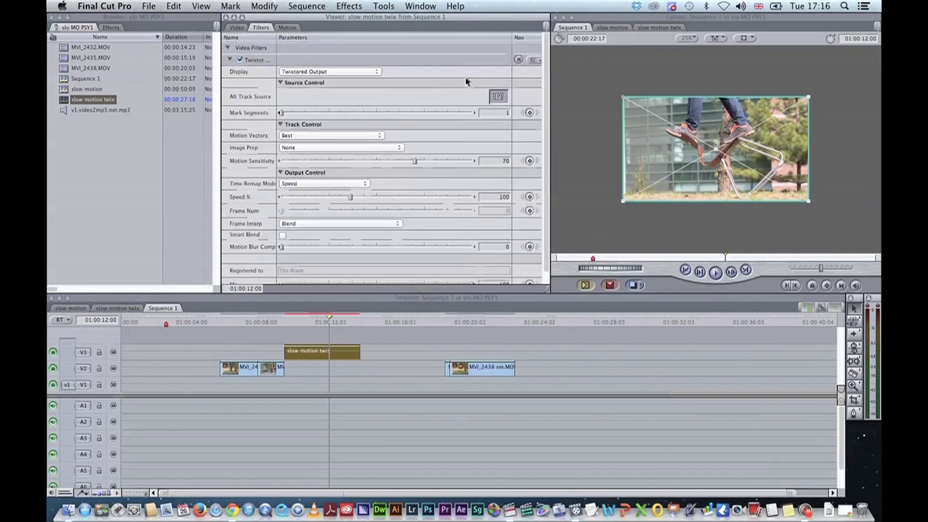
pyautogui.scroll(-1, 471, 87)
pyautogui.scroll(1, 242, 45)
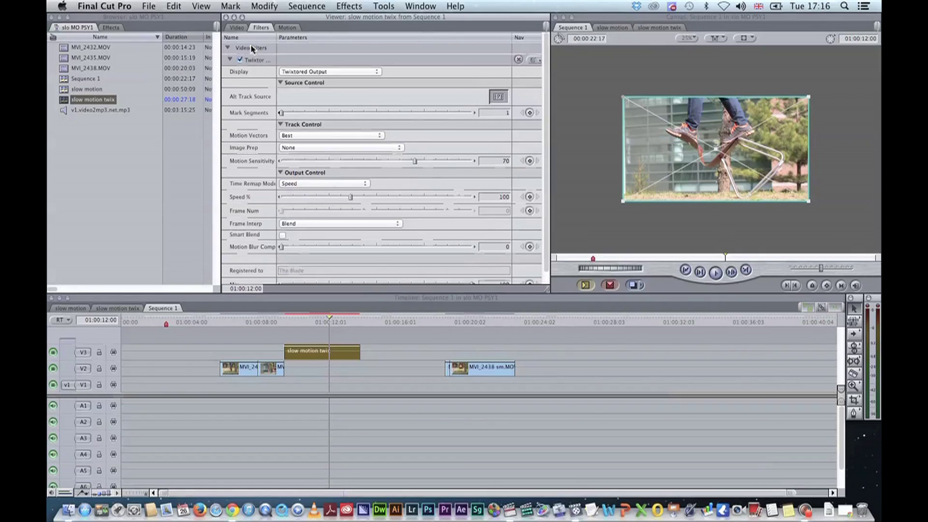
pyautogui.click(321, 63)
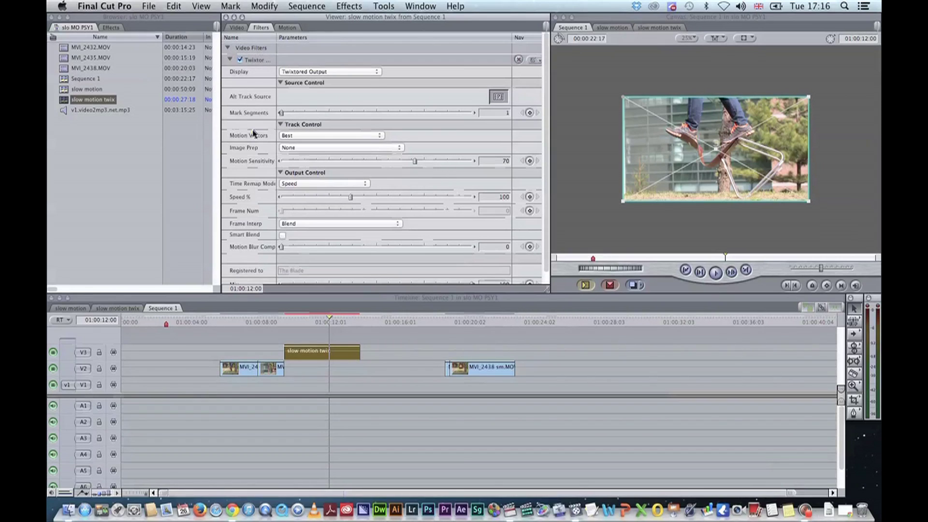
pyautogui.scroll(-1, 257, 132)
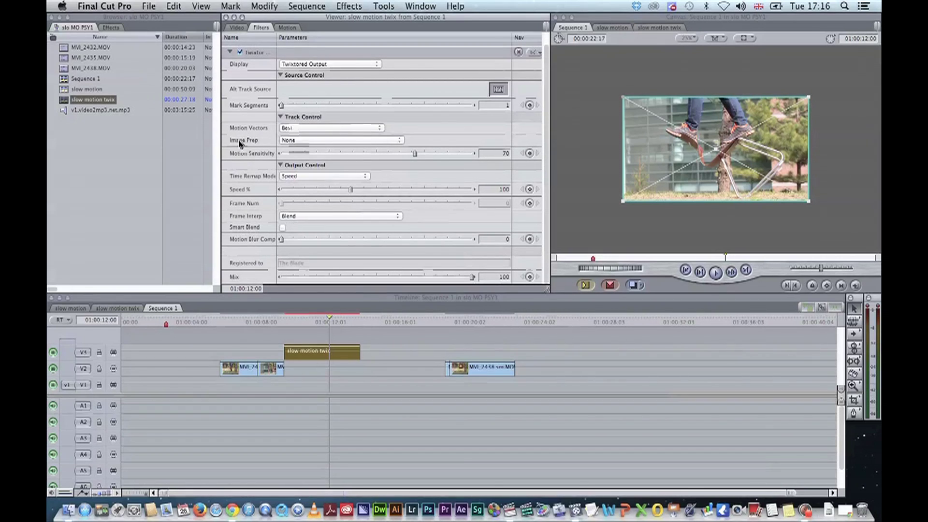
pyautogui.click(302, 140)
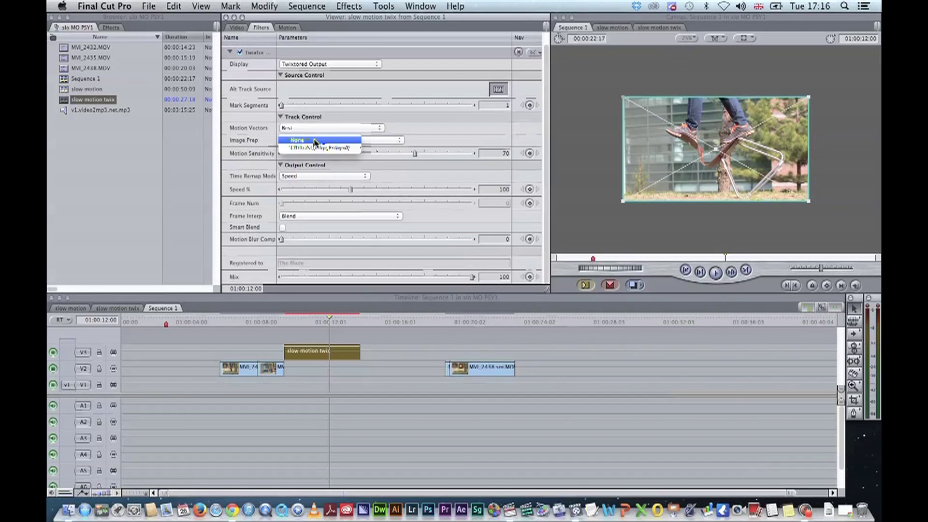
pyautogui.click(298, 140)
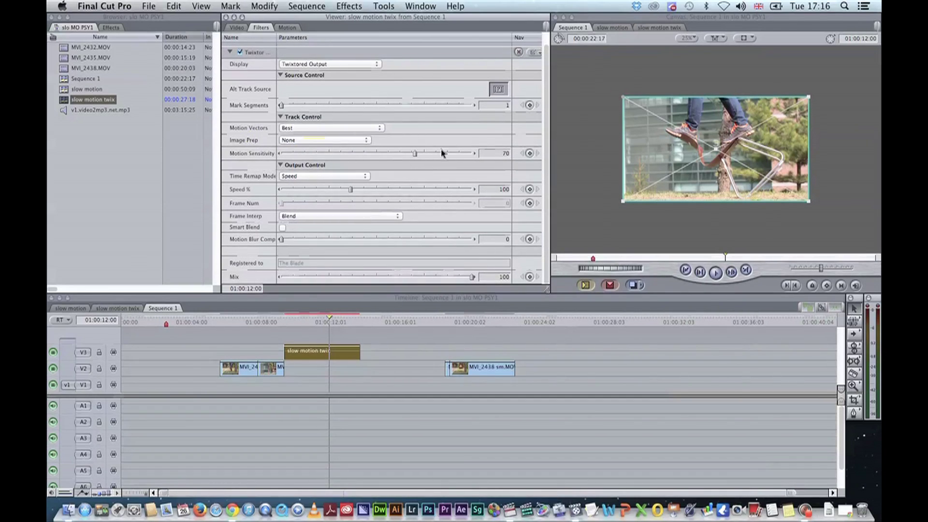
pyautogui.click(299, 176)
pyautogui.click(293, 176)
# Switch Twixtor's Frame Interp from Blend to Motion Weighted Blend, with the playhead at 01:00:11:16
pyautogui.click(303, 216)
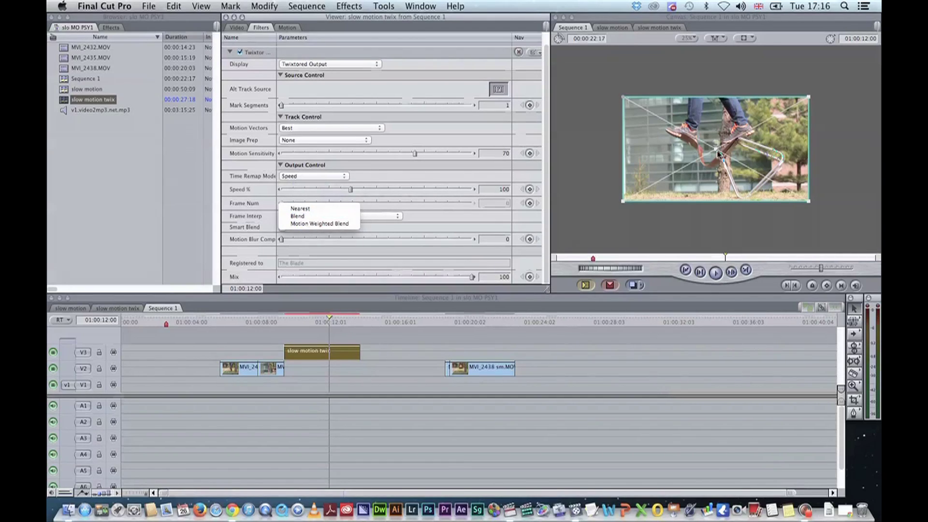
pyautogui.click(328, 322)
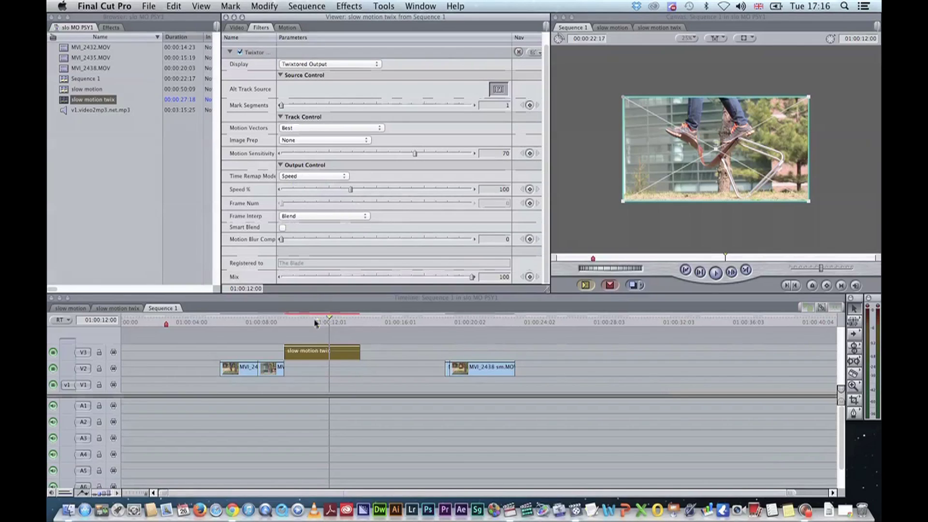
pyautogui.click(327, 323)
pyautogui.click(321, 323)
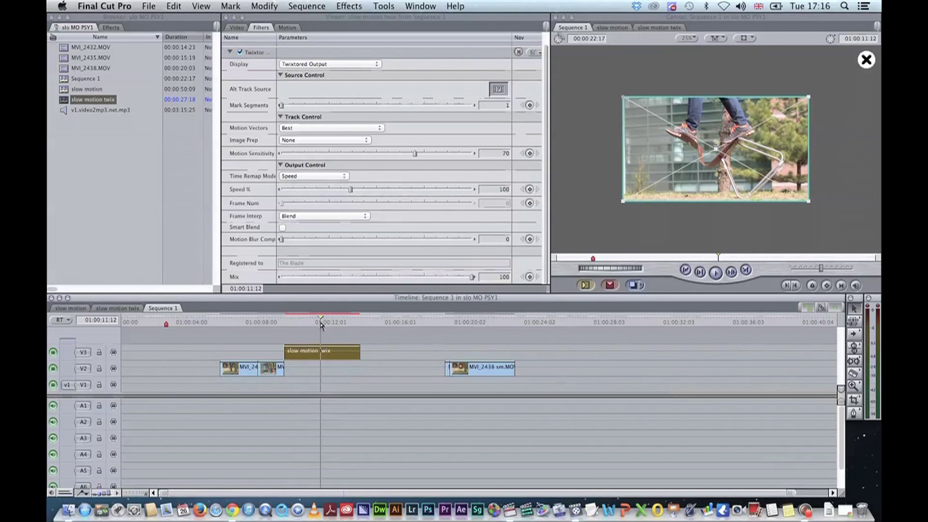
pyautogui.click(324, 324)
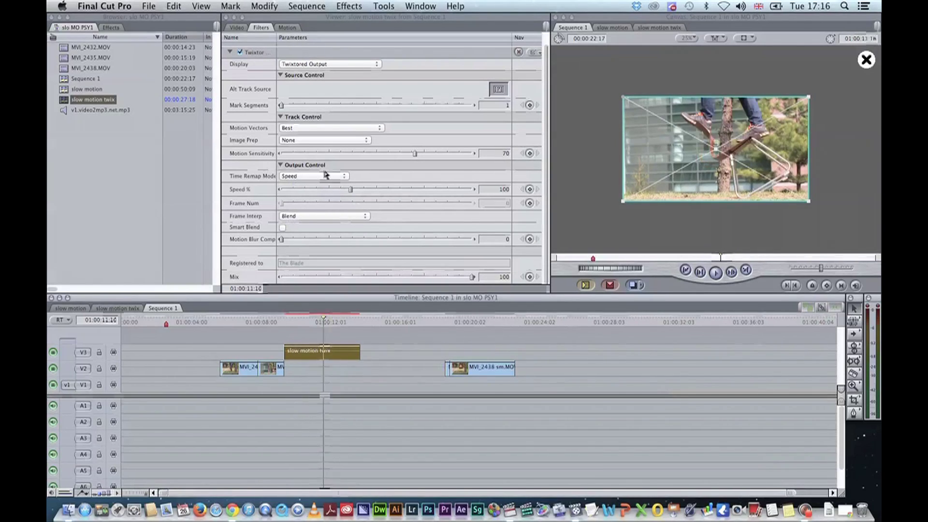
pyautogui.click(302, 217)
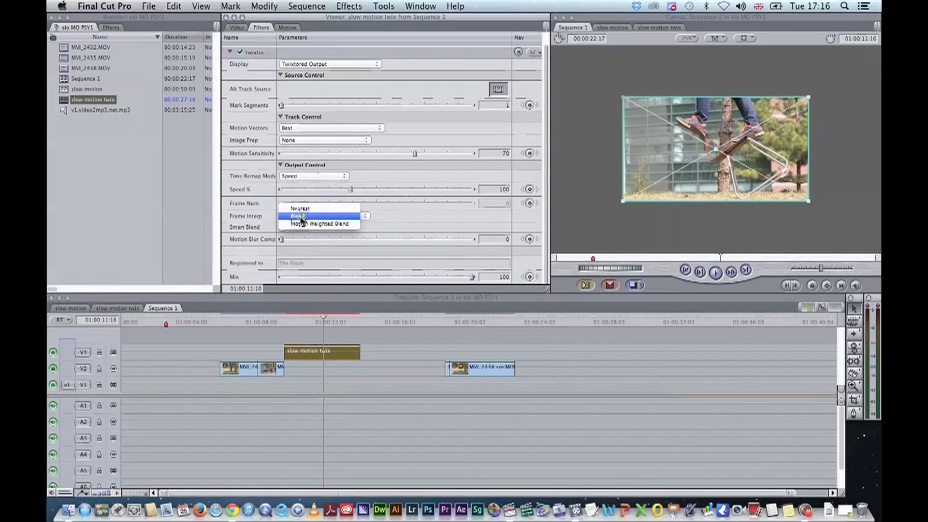
pyautogui.click(344, 225)
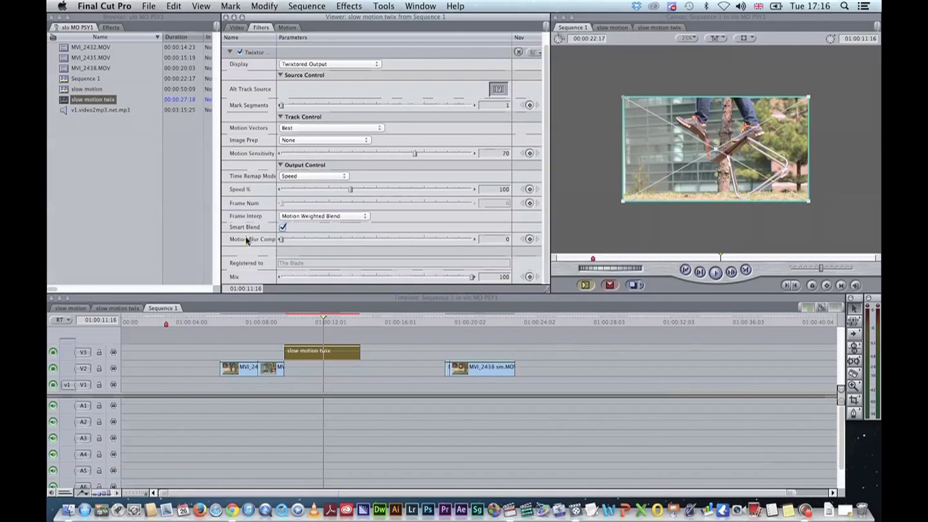
pyautogui.scroll(1, 247, 236)
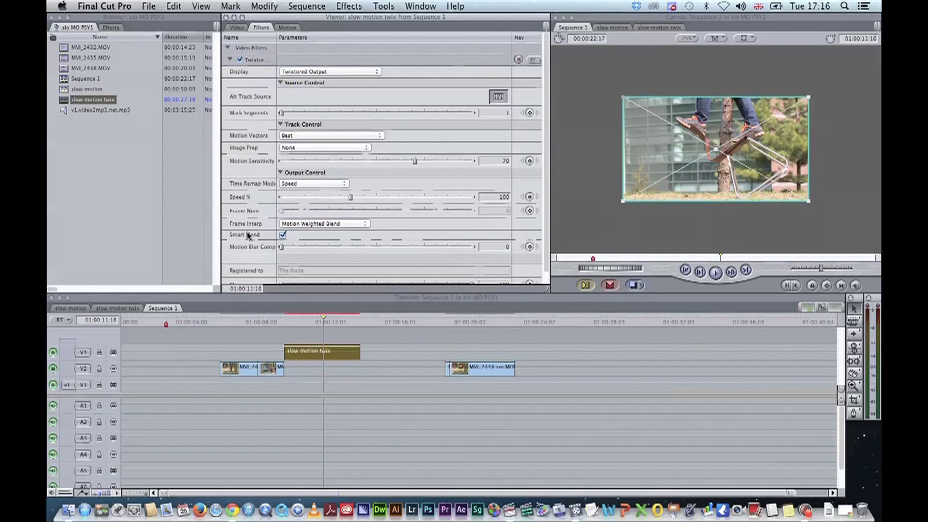
# Keep Time Remap Mode on Speed and set Twixtor's Speed to 25%
pyautogui.click(305, 187)
pyautogui.click(312, 184)
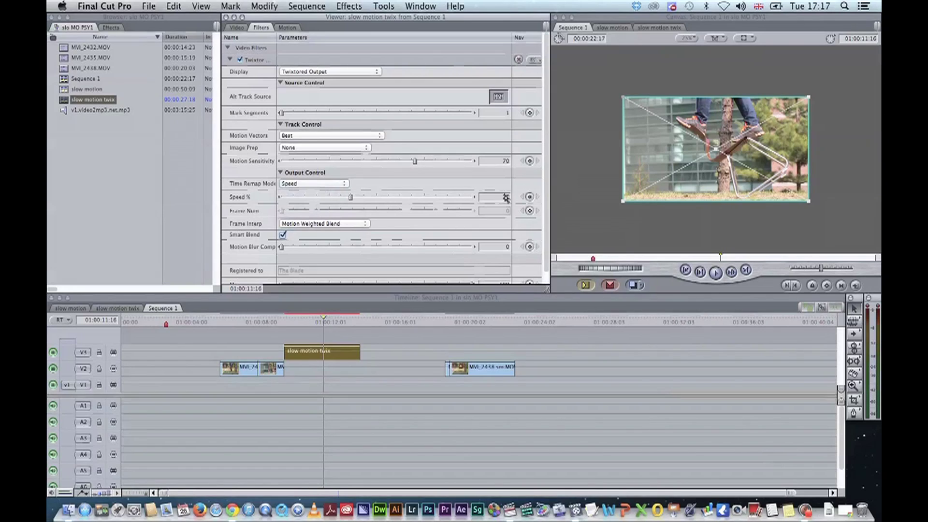
pyautogui.press('Return')
# Render the slow motion twix clip on V3 with Render Selection
pyautogui.click(334, 339)
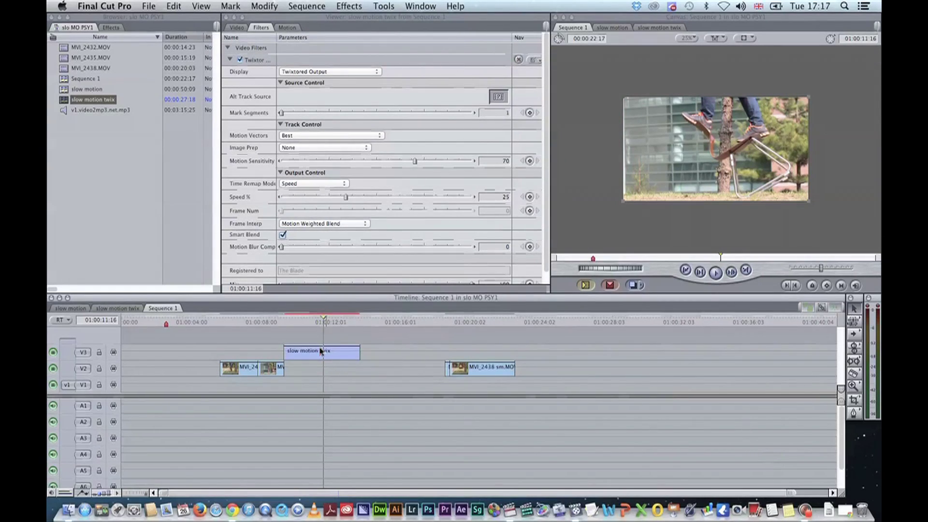
pyautogui.moveTo(355, 332); pyautogui.dragTo(317, 372)
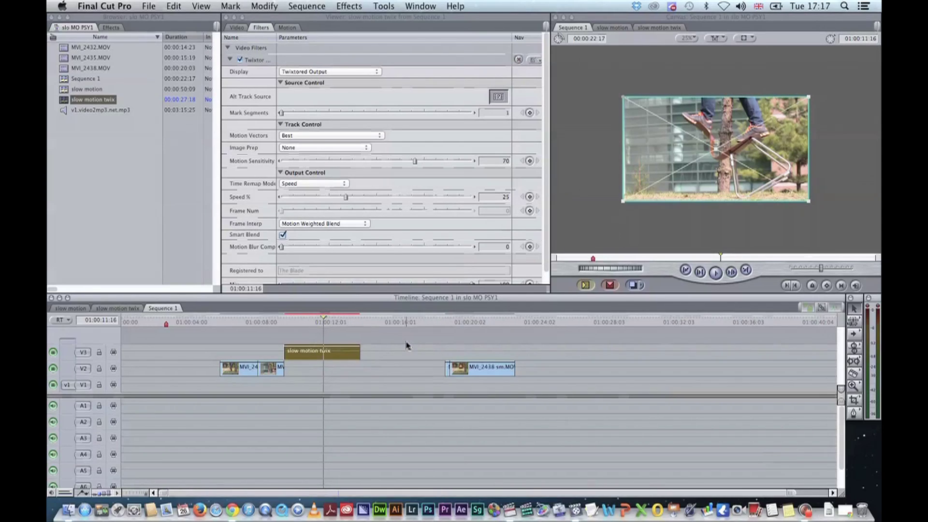
pyautogui.press('super+r')
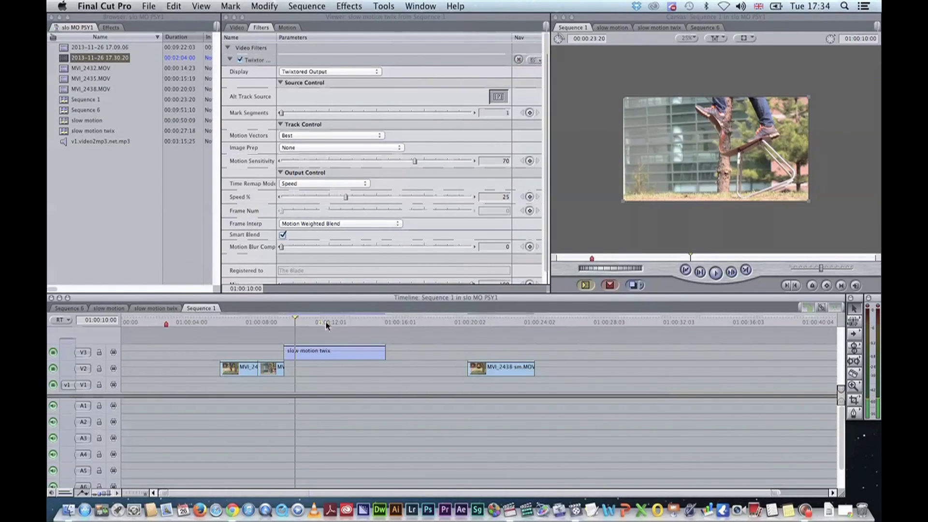
# Adjust the end point of the slowed twix clip around 01:00:13:15
pyautogui.moveTo(321, 321); pyautogui.dragTo(358, 322)
pyautogui.click(358, 348)
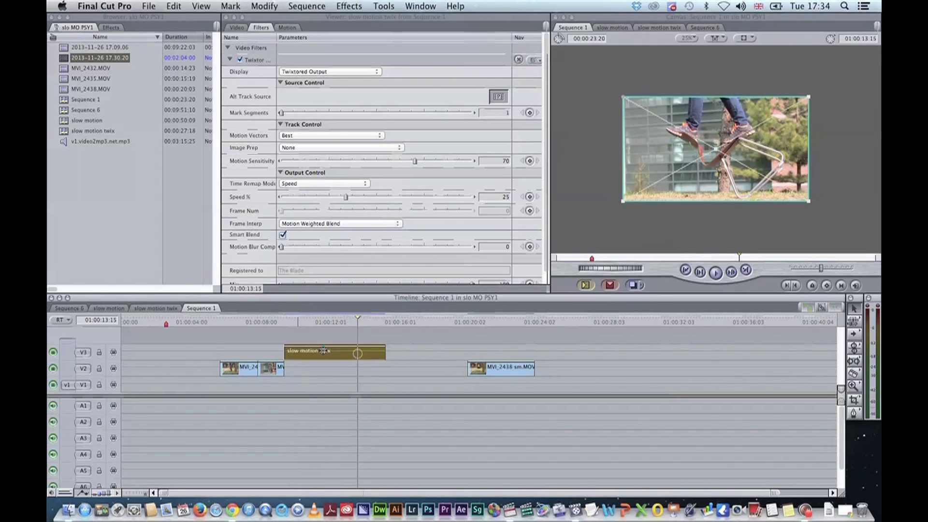
pyautogui.moveTo(385, 353)
pyautogui.mouseDown()
pyautogui.moveTo(358, 353)
pyautogui.moveTo(385, 353)
pyautogui.mouseUp()
pyautogui.click(417, 344)
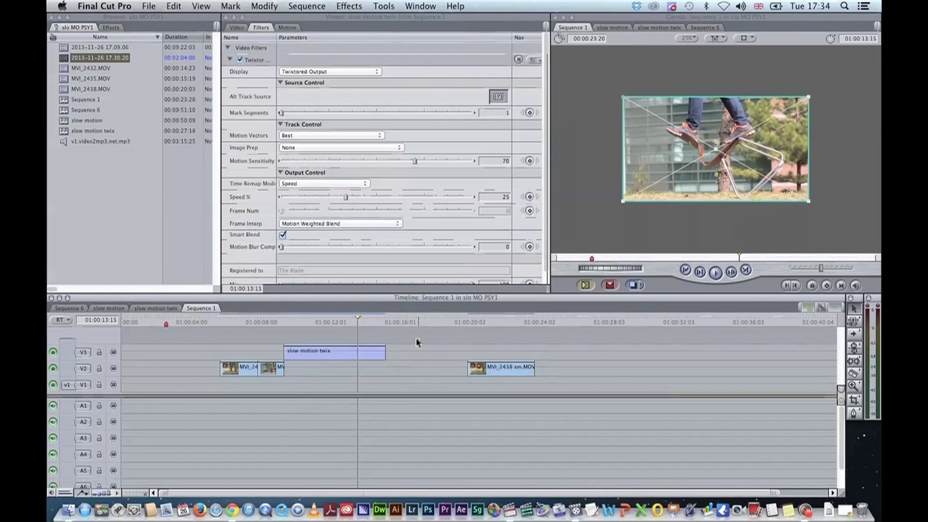
# Drag MVI_2438 left to close the gap after the twix clip, then return the playhead to 01:00:07:21
pyautogui.moveTo(358, 321); pyautogui.dragTo(338, 322)
pyautogui.click(298, 327)
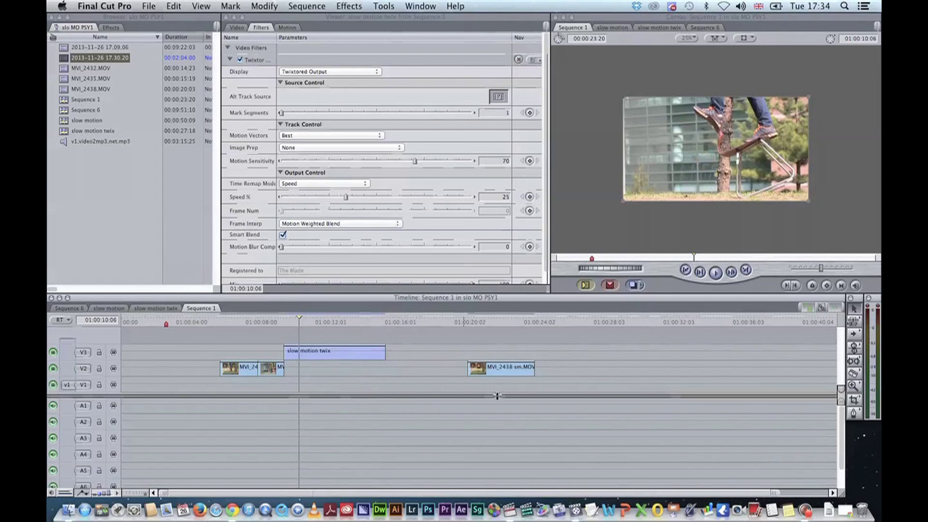
pyautogui.moveTo(505, 370); pyautogui.dragTo(432, 368)
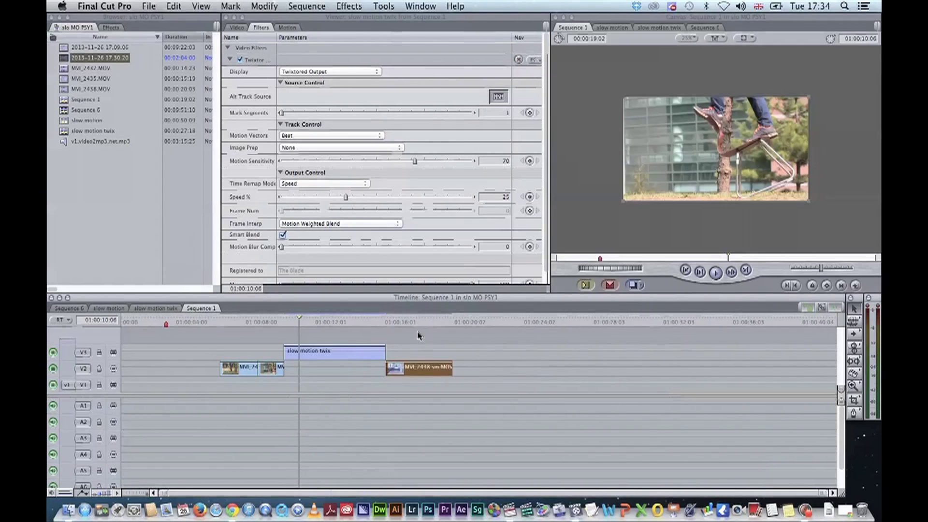
pyautogui.click(414, 334)
pyautogui.click(259, 323)
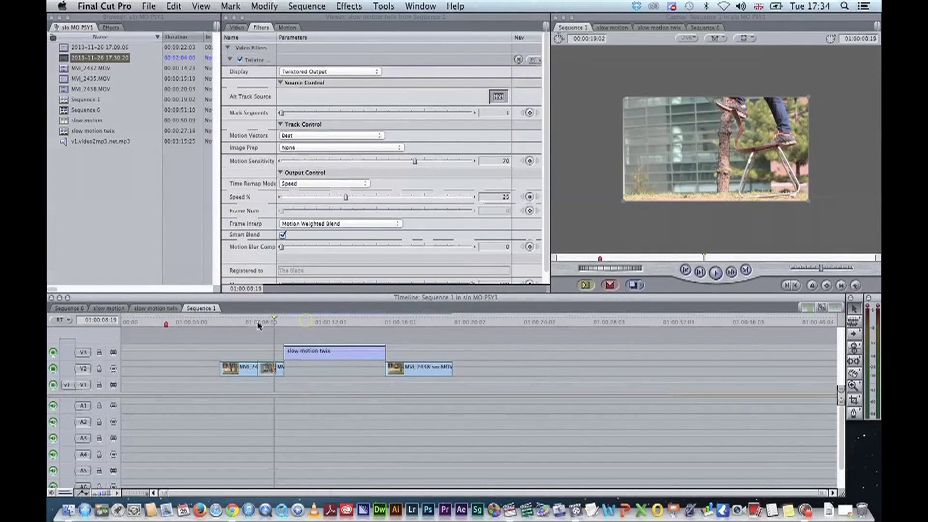
pyautogui.press('space')
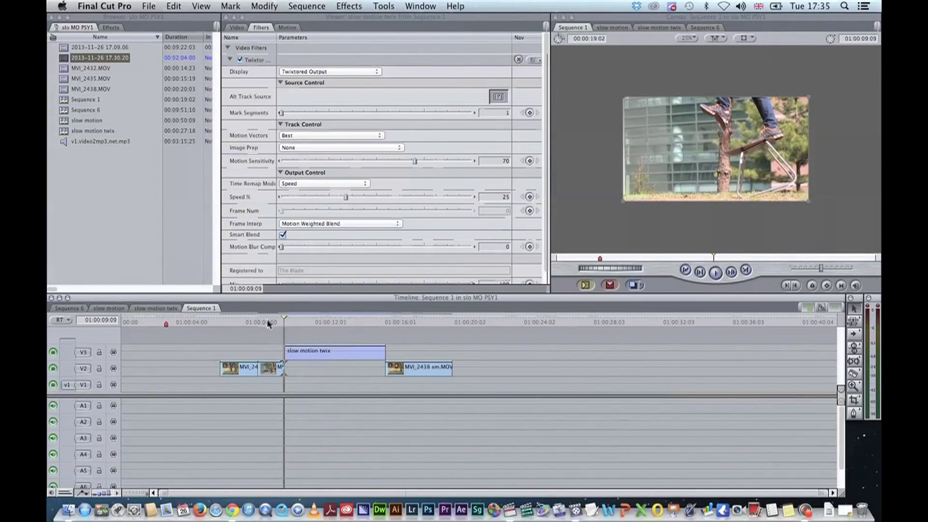
pyautogui.press('space')
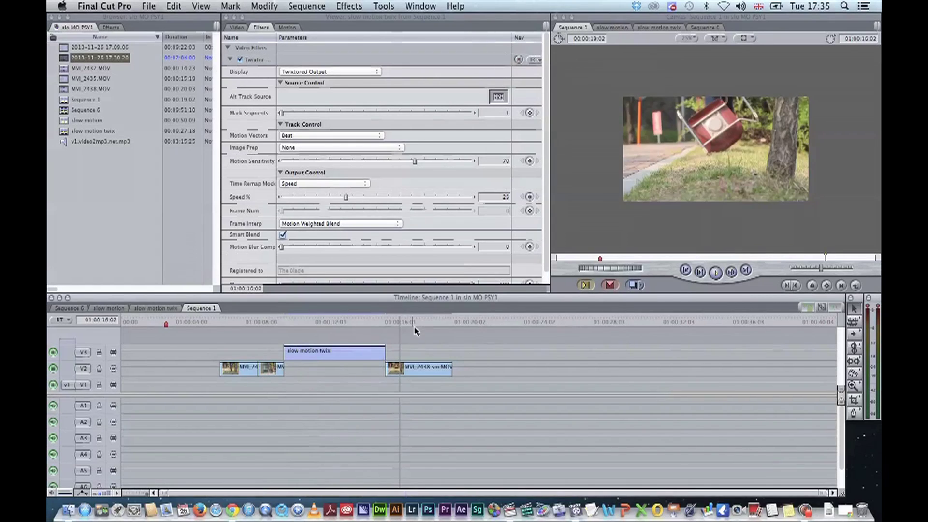
pyautogui.click(287, 323)
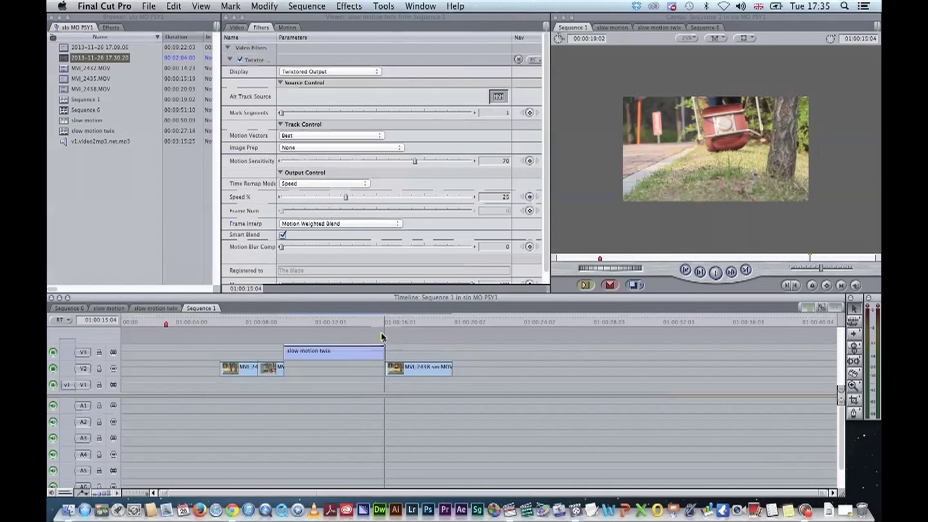
pyautogui.moveTo(378, 324); pyautogui.dragTo(315, 329)
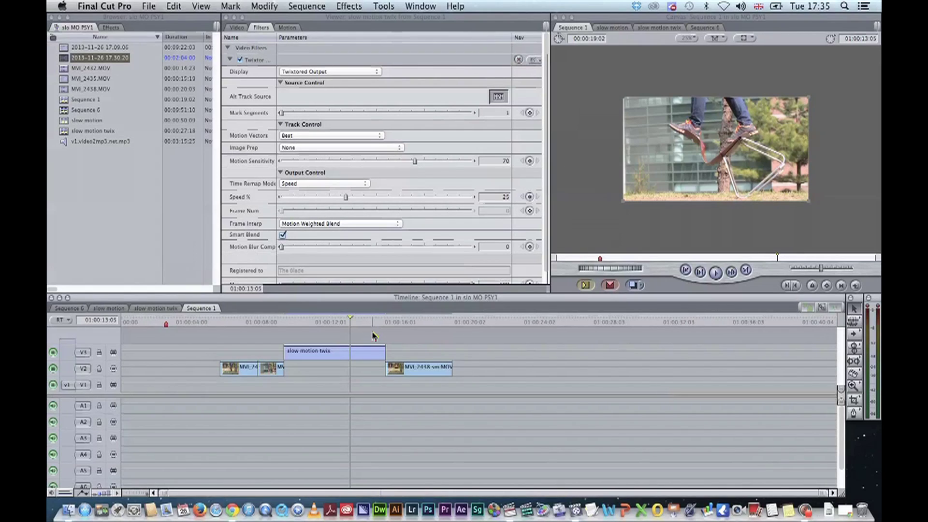
pyautogui.moveTo(327, 323); pyautogui.dragTo(303, 333)
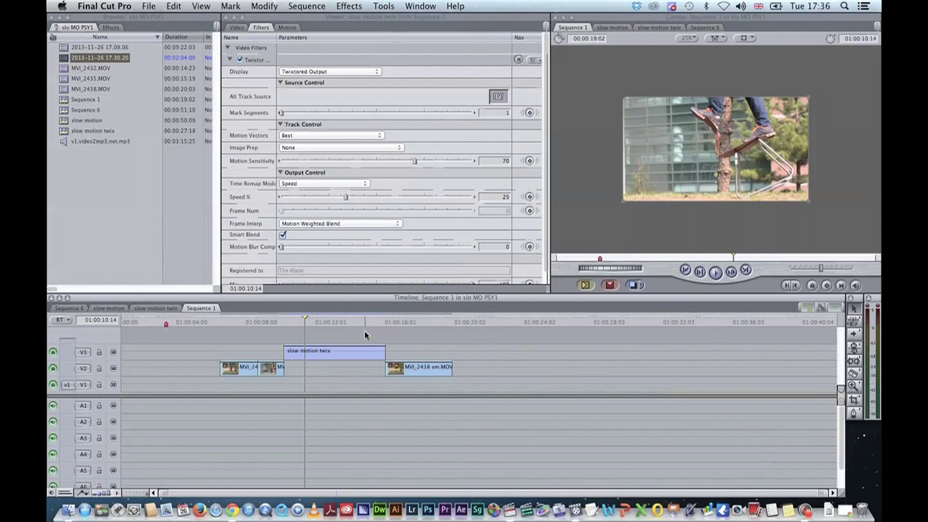
pyautogui.click(340, 353)
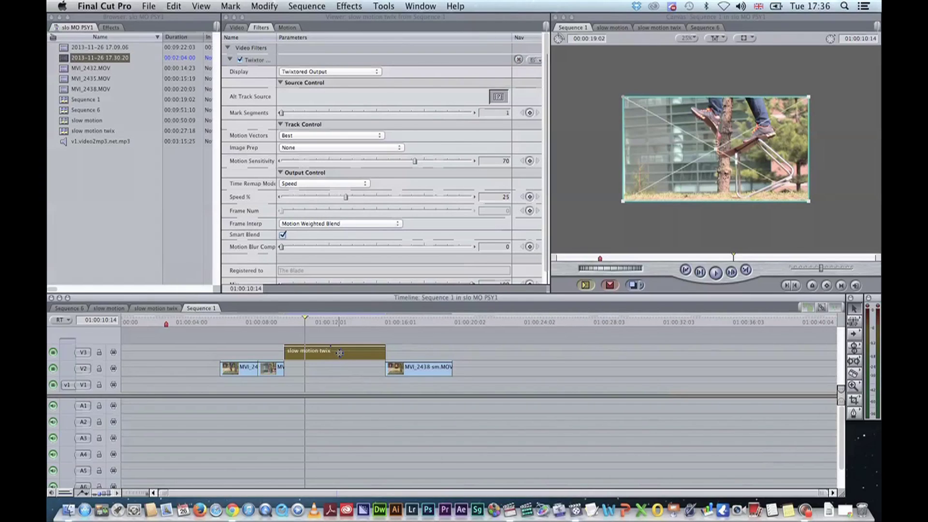
pyautogui.click(353, 372)
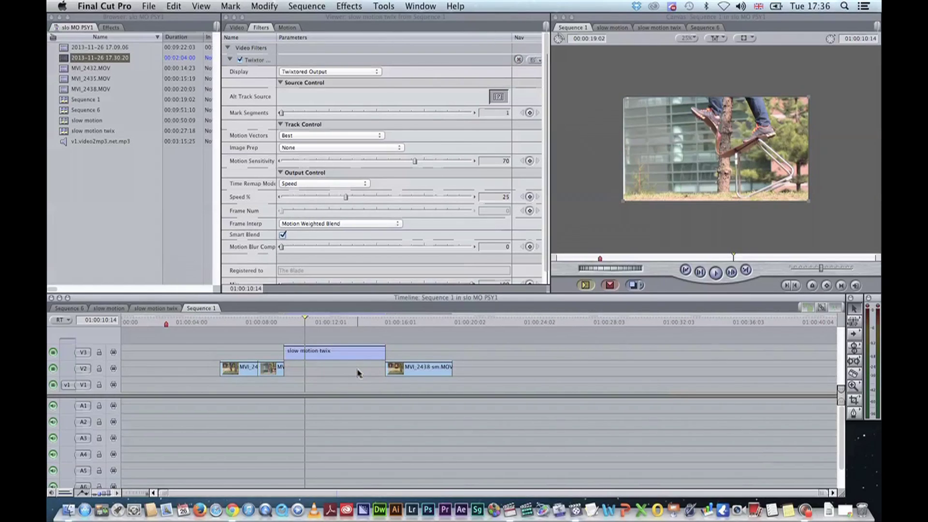